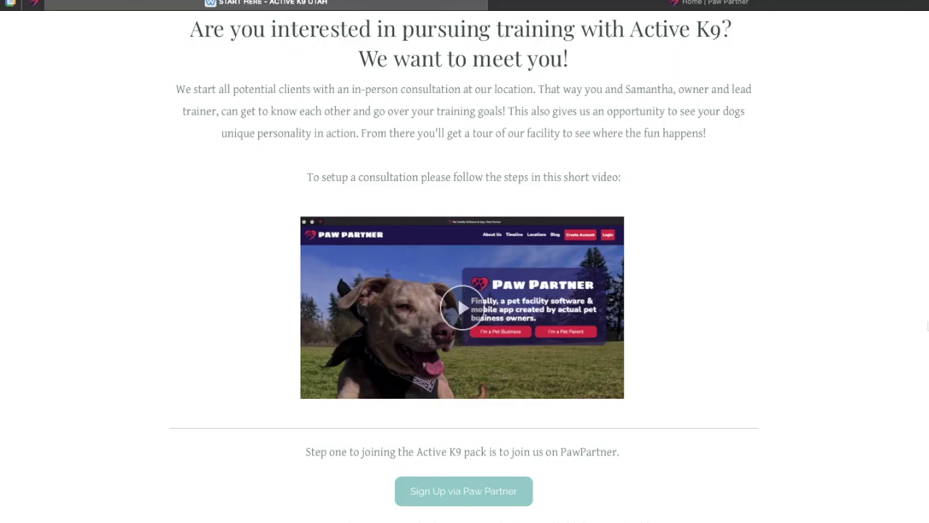
Look over the Active K9 start page, then bring up the Paw Partner login page
scroll(782, 479, "down", 3)
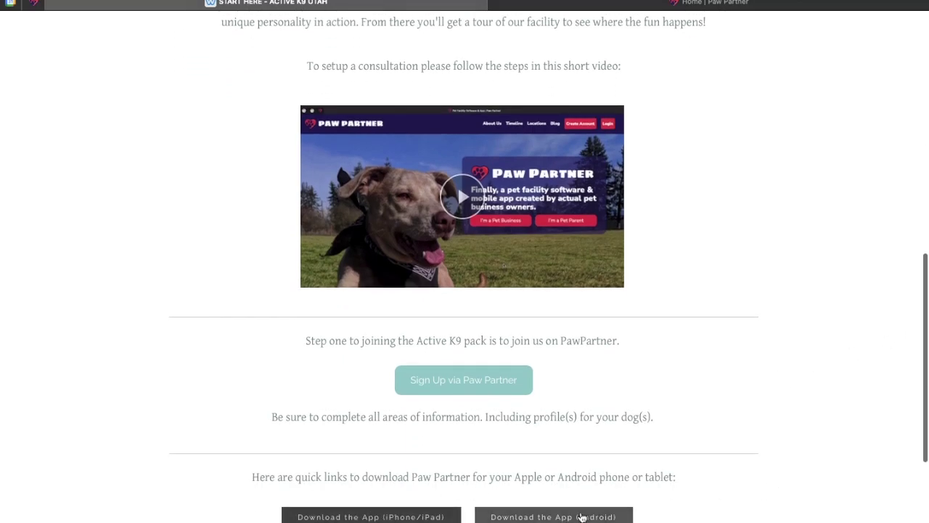
scroll(810, 445, "up", 2)
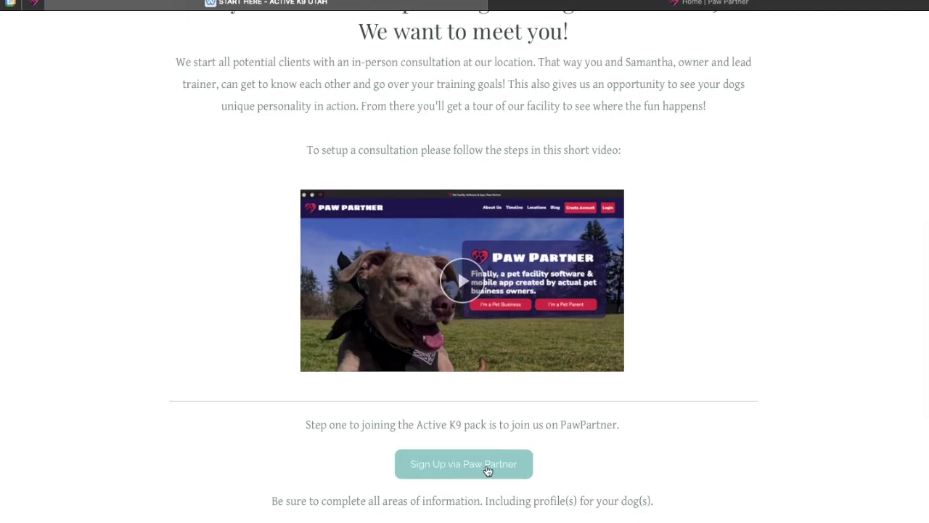
left_click(805, 4)
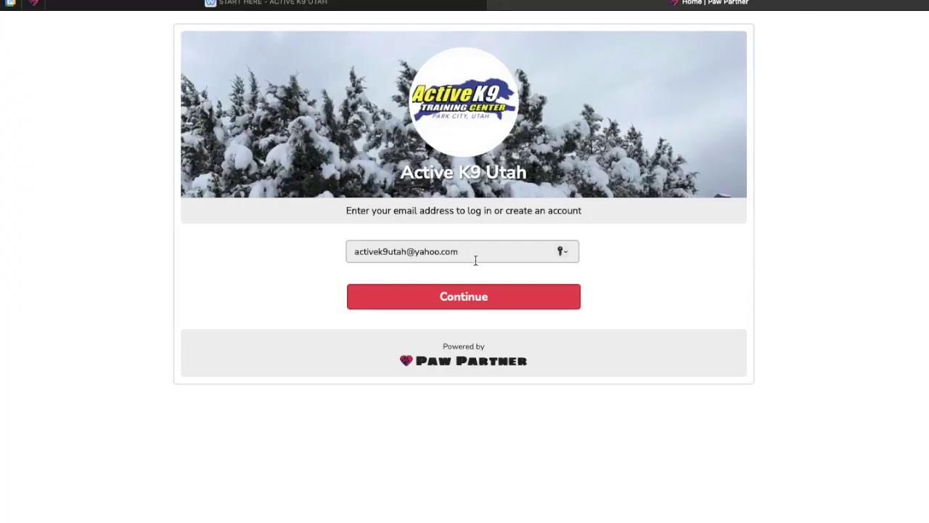
Continue with the e-mail and set a self-chosen account password, entered twice
left_click(476, 302)
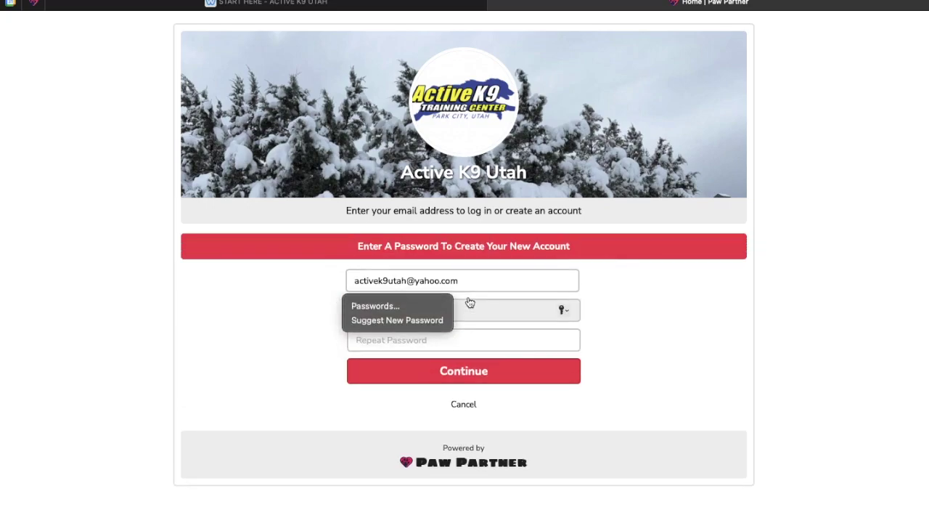
left_click(508, 344)
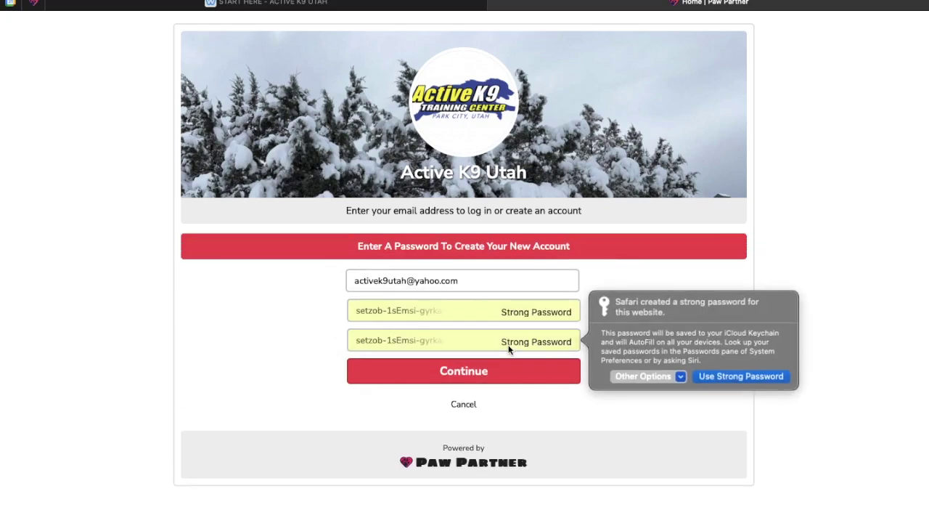
left_click(684, 374)
left_click(670, 406)
left_click(470, 311)
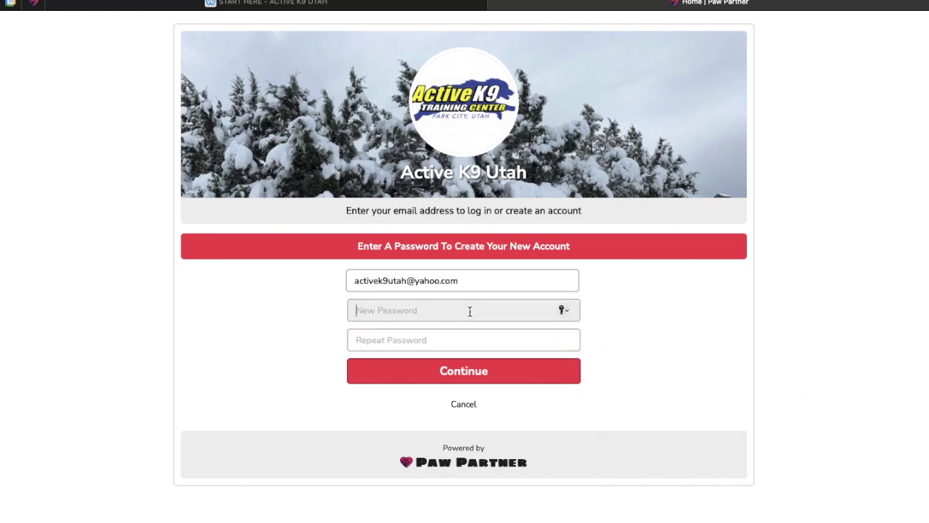
type("••••••")
left_click(472, 334)
type("••••••")
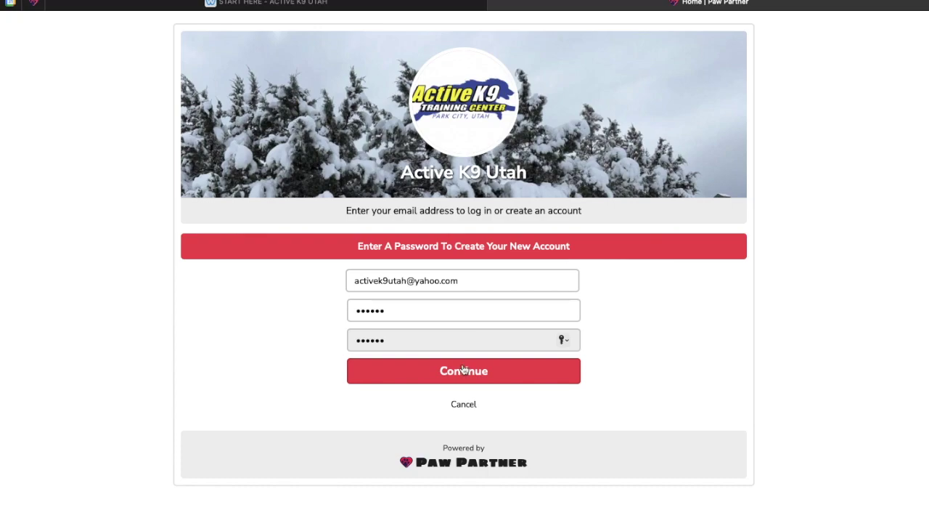
Create the account, decline saving the password to the keychain, and accept the terms
left_click(463, 373)
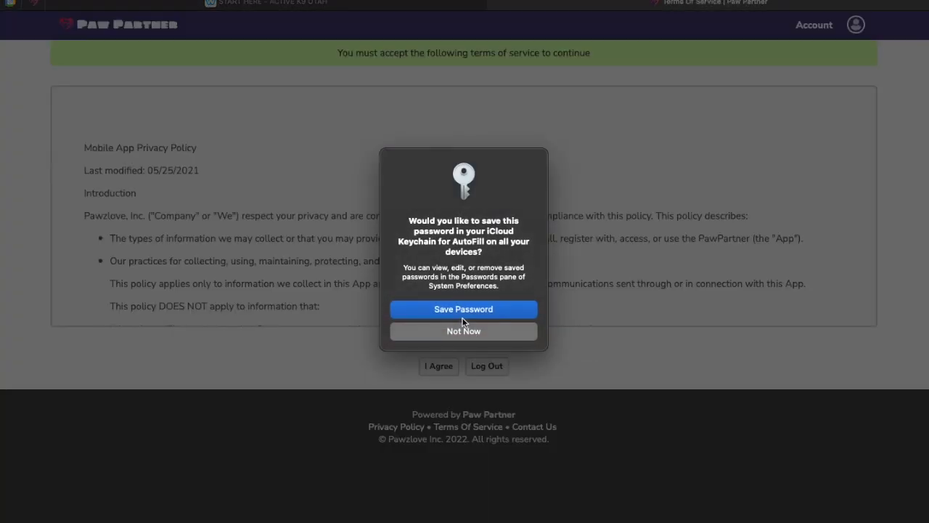
left_click(464, 330)
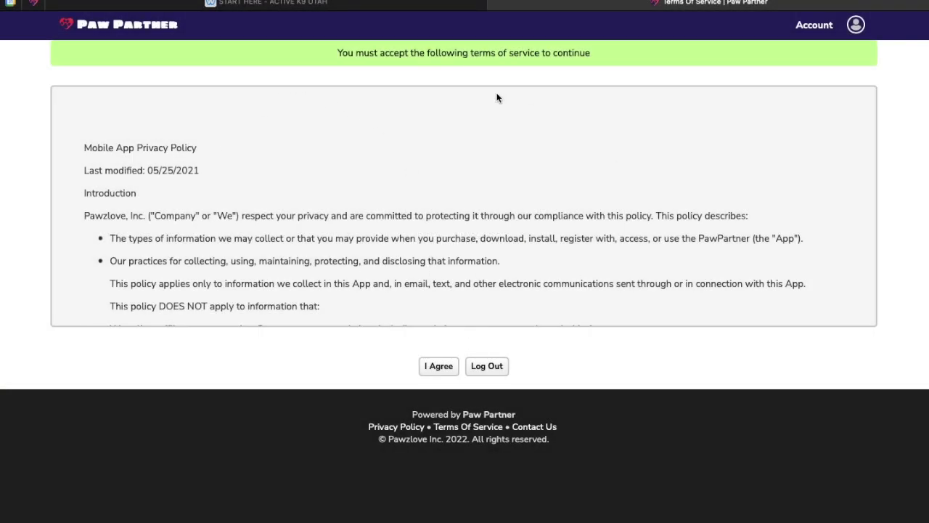
left_click(430, 370)
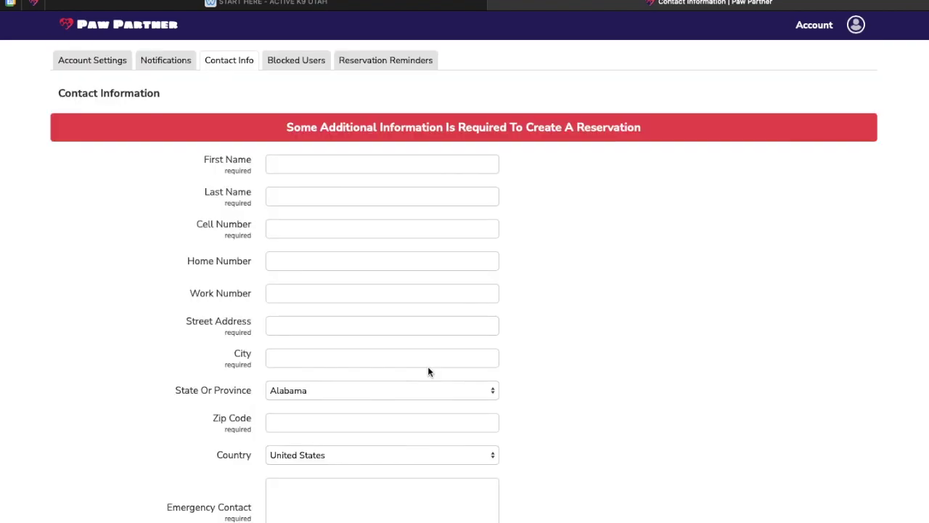
Enter the client's first name, last name and cell number
left_click(396, 163)
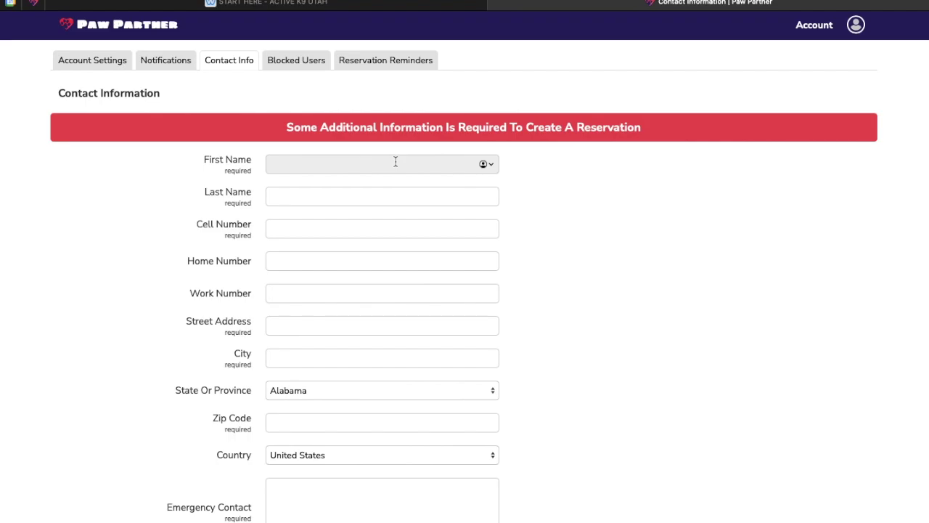
key("Tab")
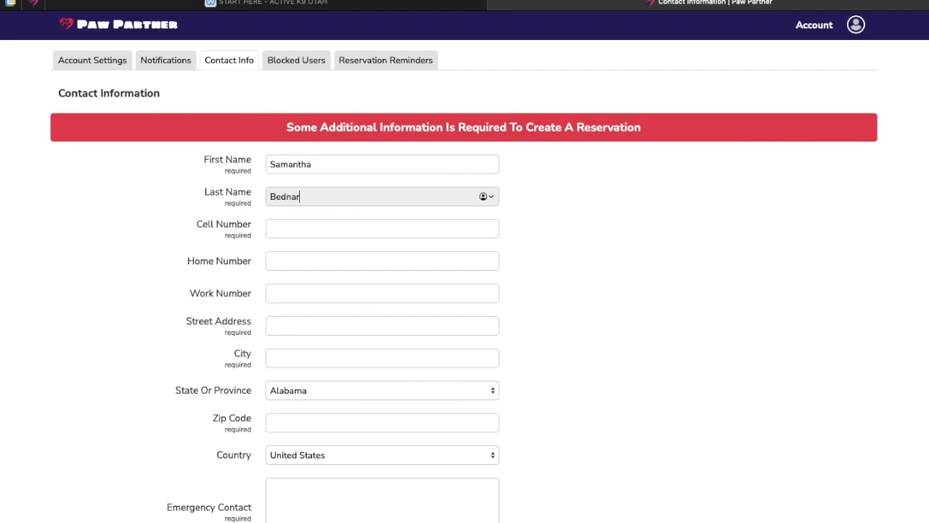
key("Tab")
type("555-55")
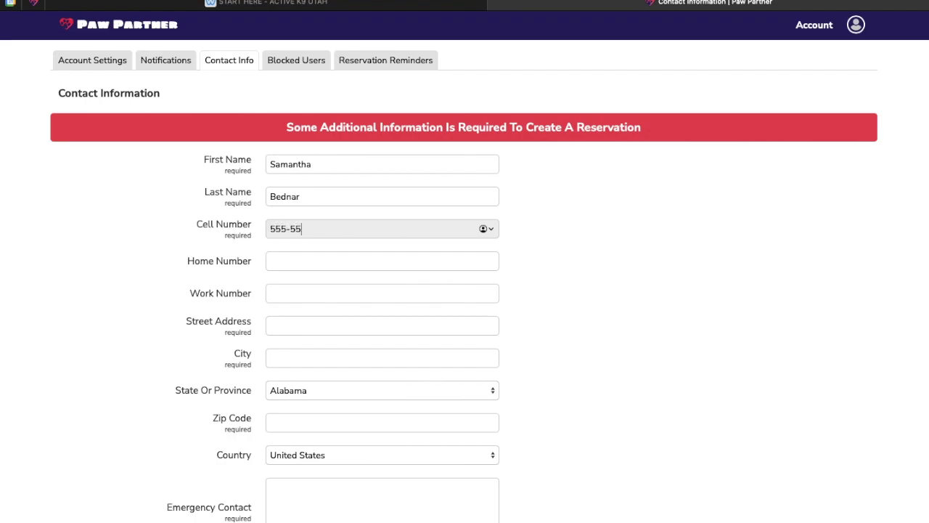
type("5-5555")
Enter the client's street address, city and zip code, and select Utah as the state
left_click(352, 322)
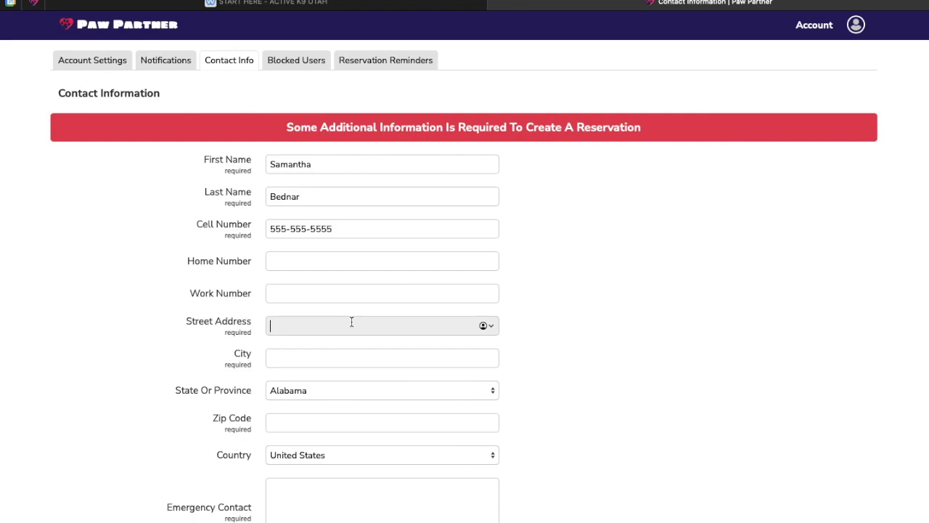
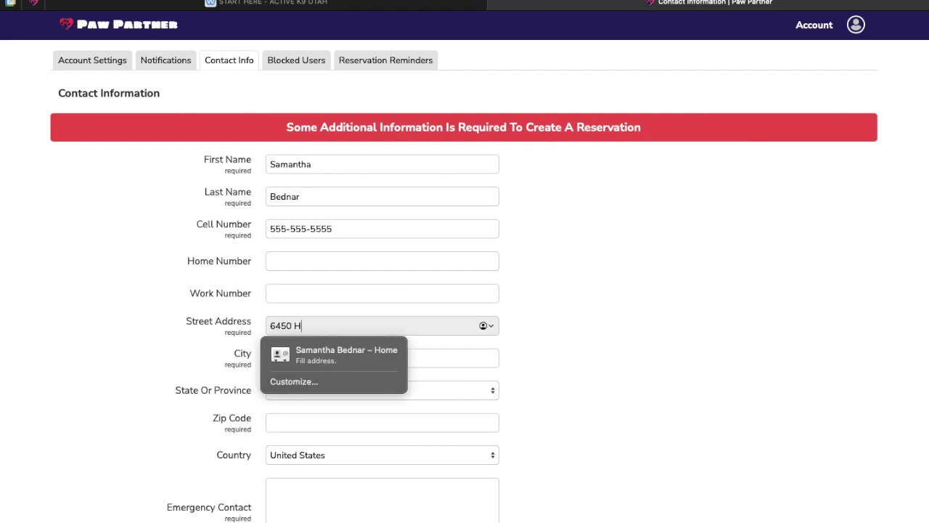
left_click(468, 357)
type("Park Cit")
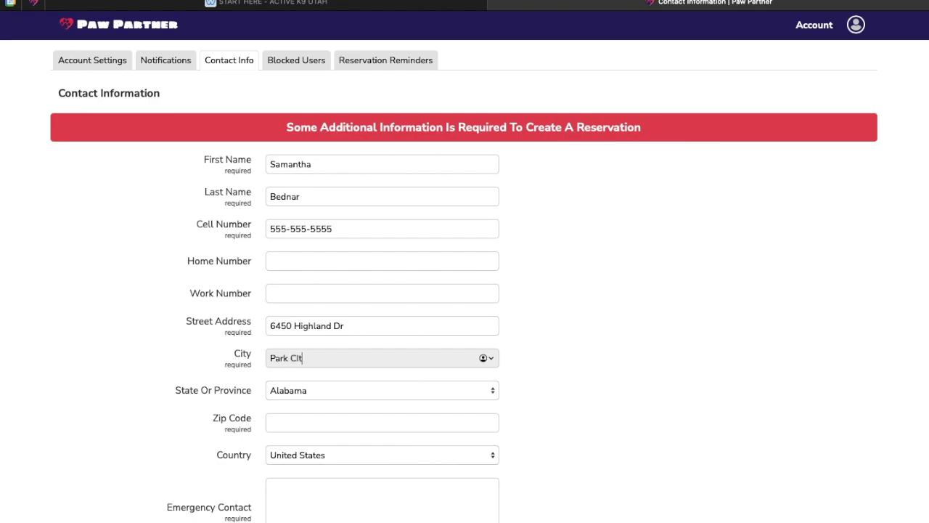
type("y")
left_click(445, 427)
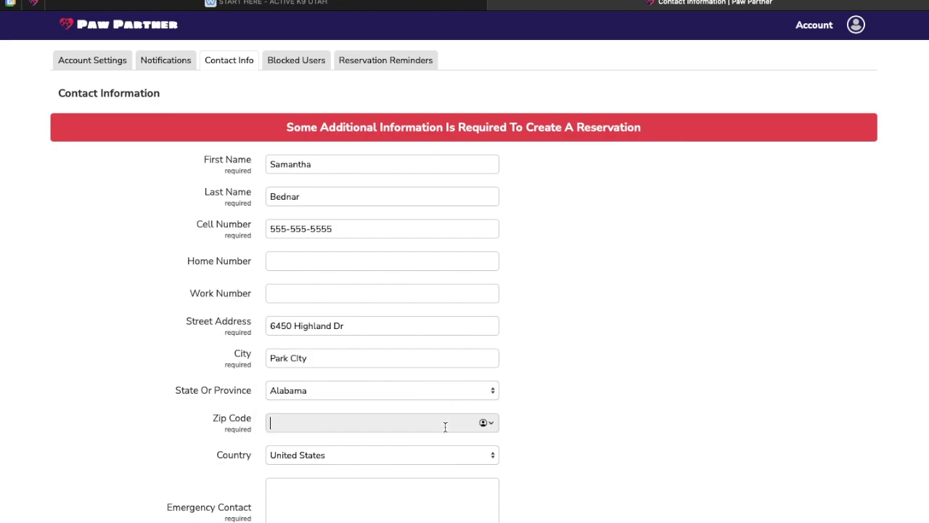
type("84098")
left_click(429, 392)
scroll(429, 394, "down", 8)
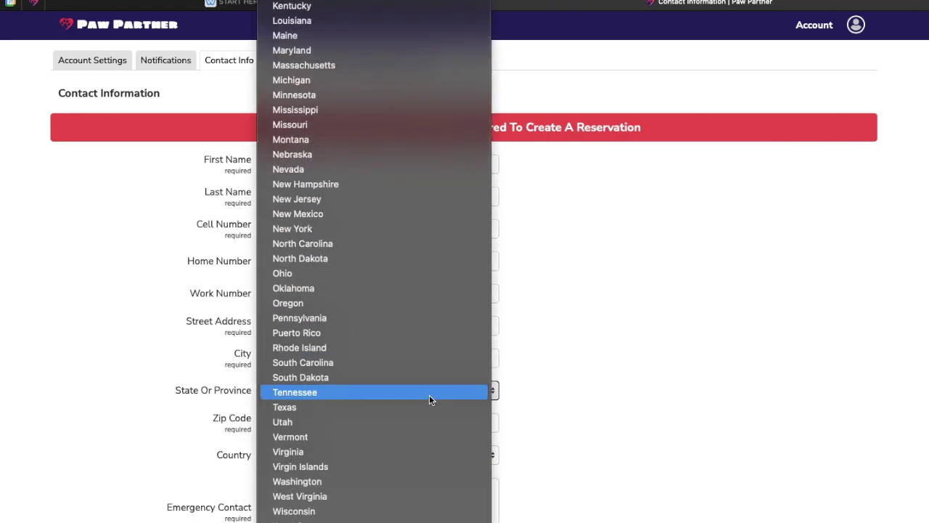
left_click(418, 421)
Add a 'Mailing Address:' note plus the mom's name and phone as emergency contact, then save
scroll(457, 454, "down", 4)
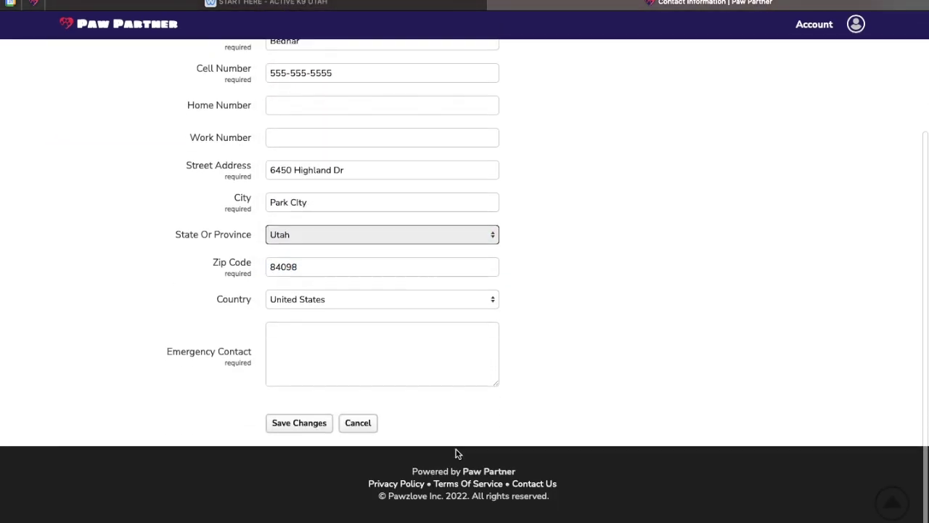
left_click(335, 355)
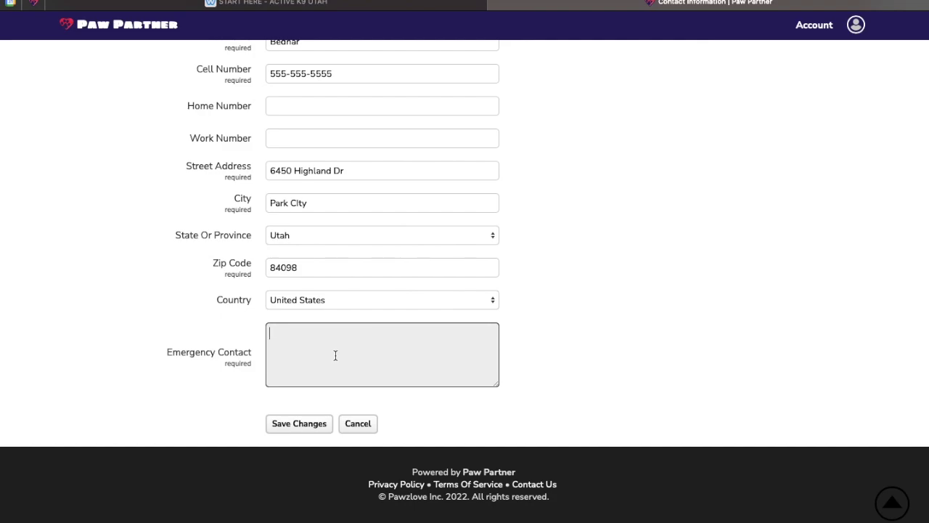
type("Mailind Address:")
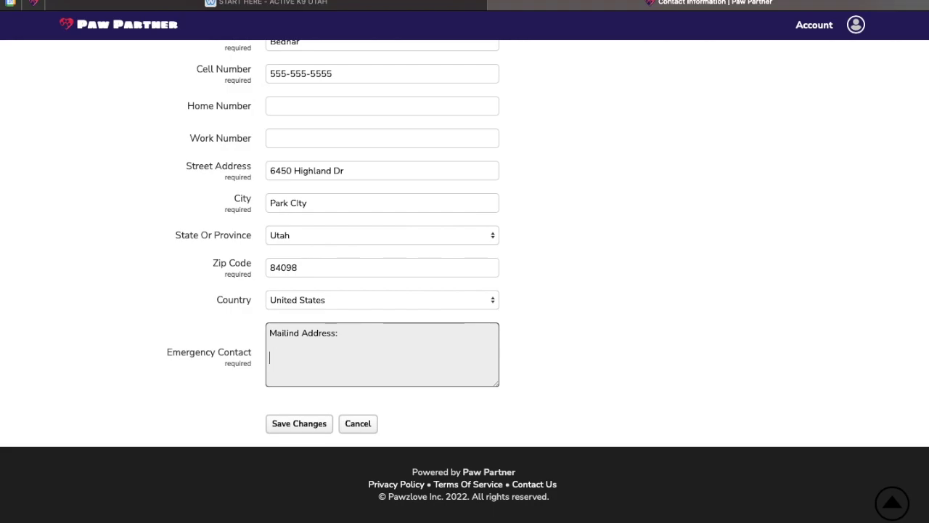
key("Return")
key("Return")
left_click(298, 333)
key("BackSpace")
type("g")
left_click(288, 353)
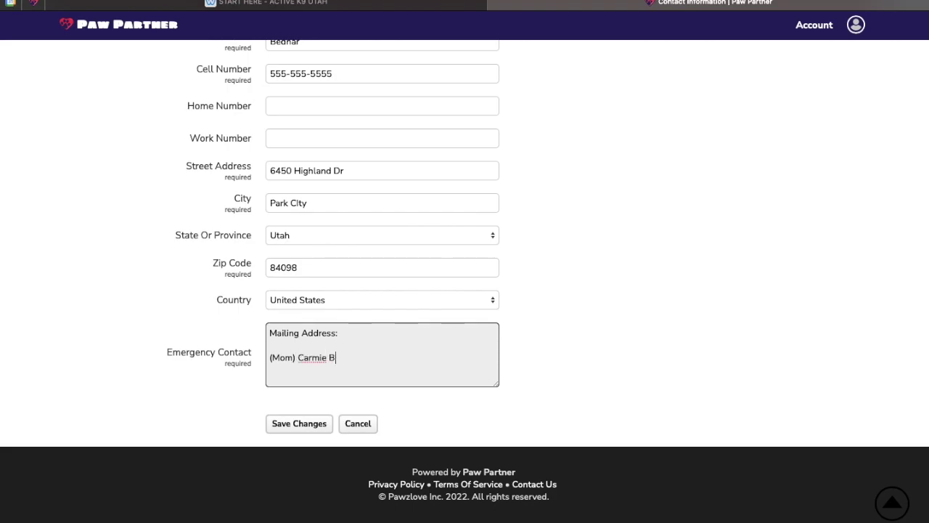
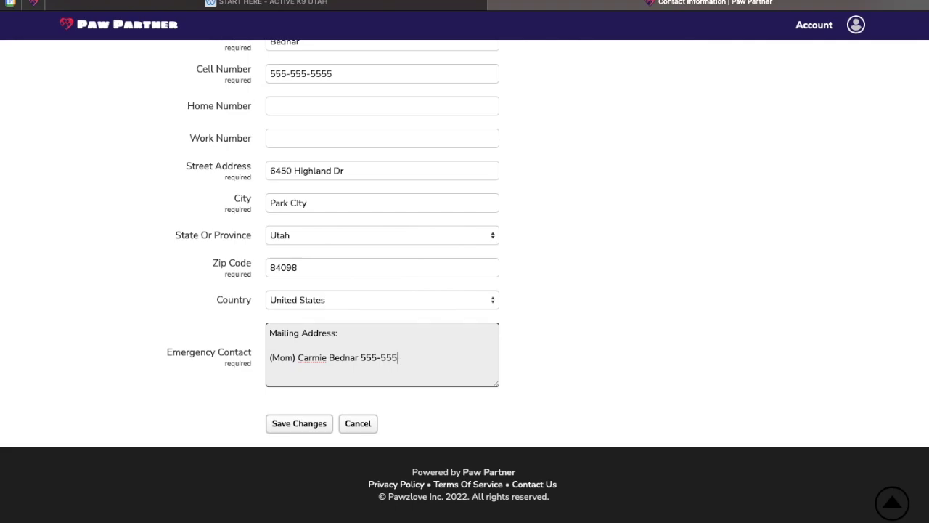
type("5555")
left_click(295, 425)
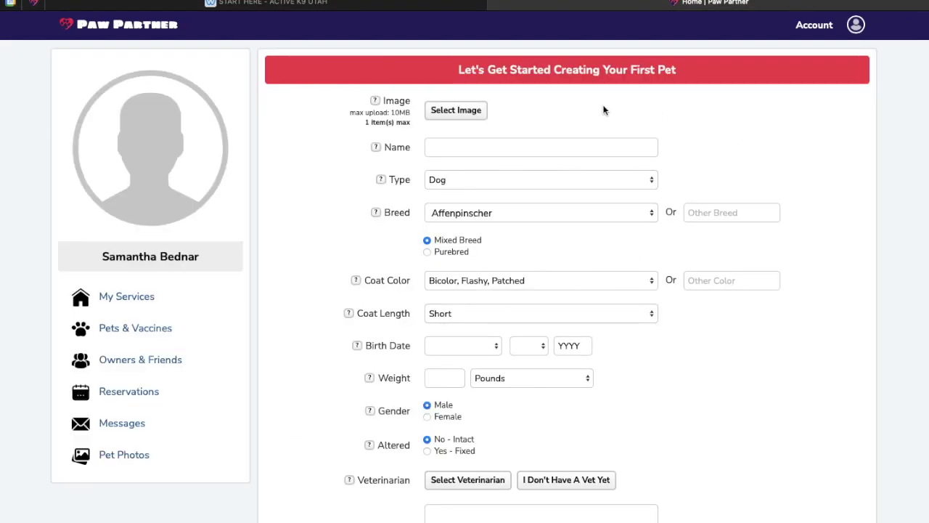
Name the pet 'Dog' and set the breed to purebred Australian Shepherd
left_click(549, 145)
type("D")
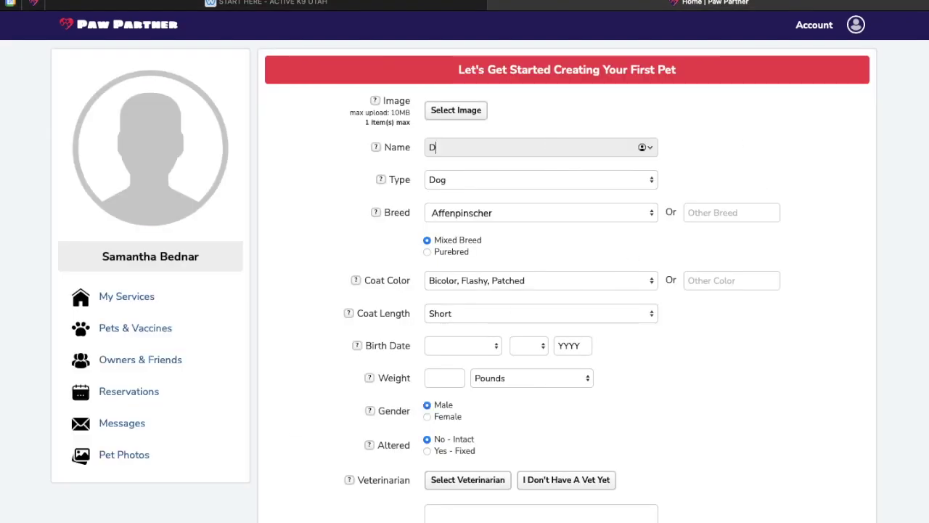
type("og")
left_click(709, 158)
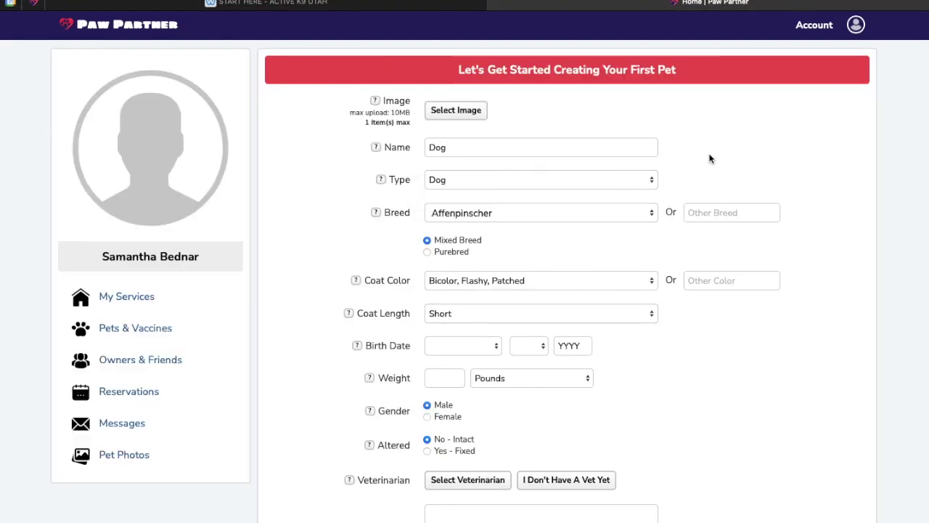
left_click(583, 218)
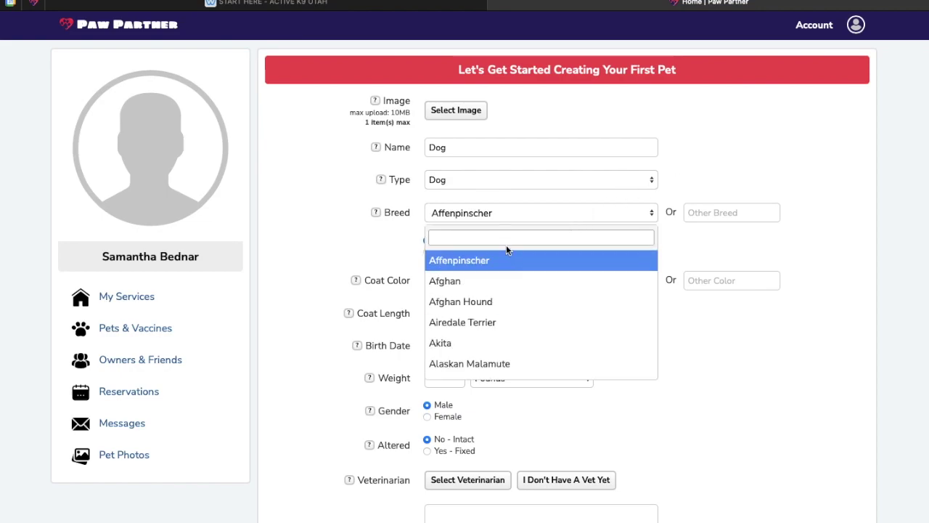
type("aust")
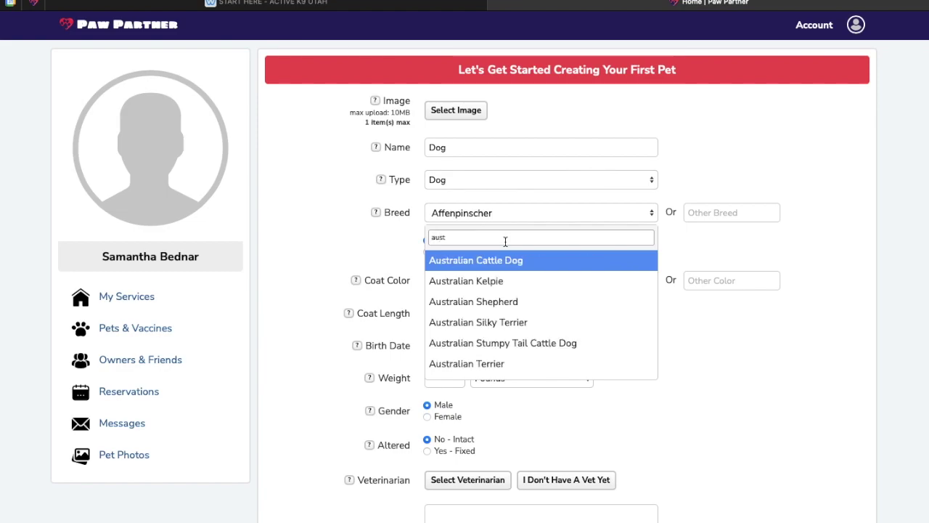
left_click(511, 302)
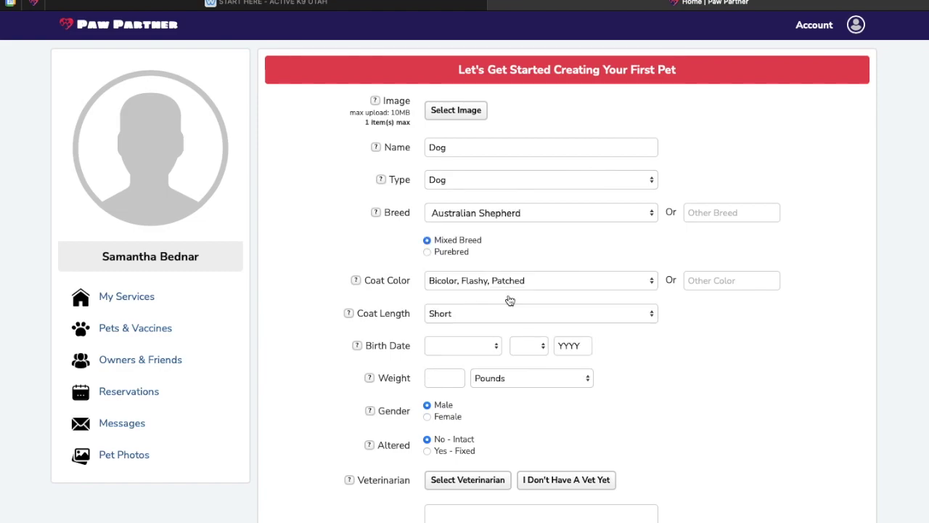
left_click(430, 254)
Set a Tricolor, Long coat and a birth date of September 10, 2018
left_click(449, 282)
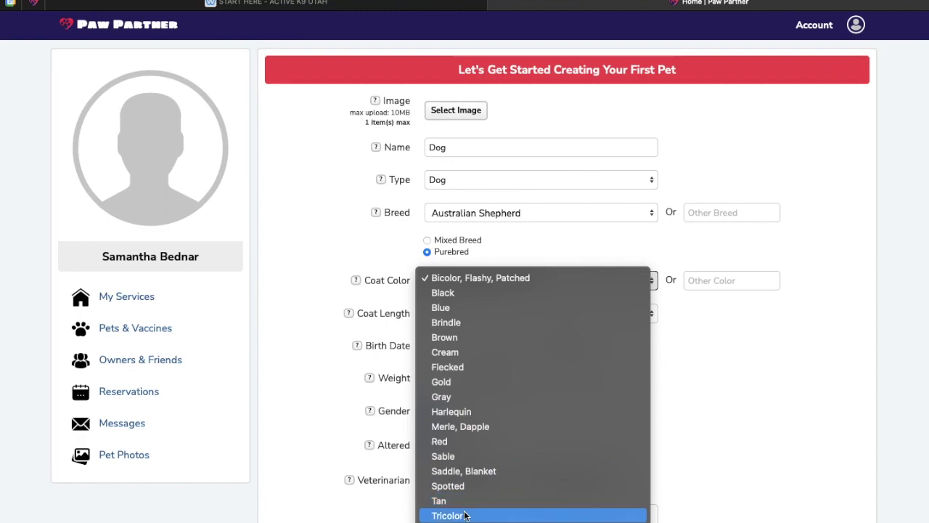
left_click(466, 515)
left_click(449, 313)
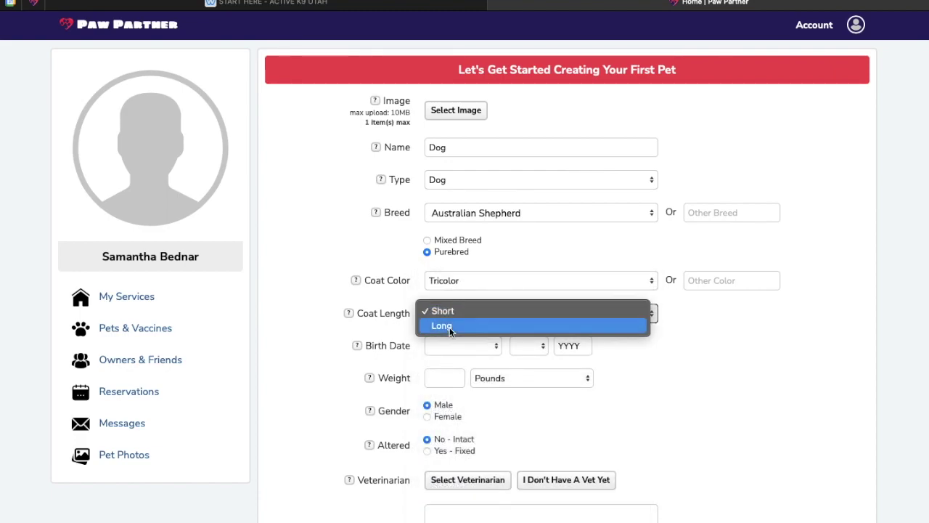
left_click(449, 326)
left_click(452, 347)
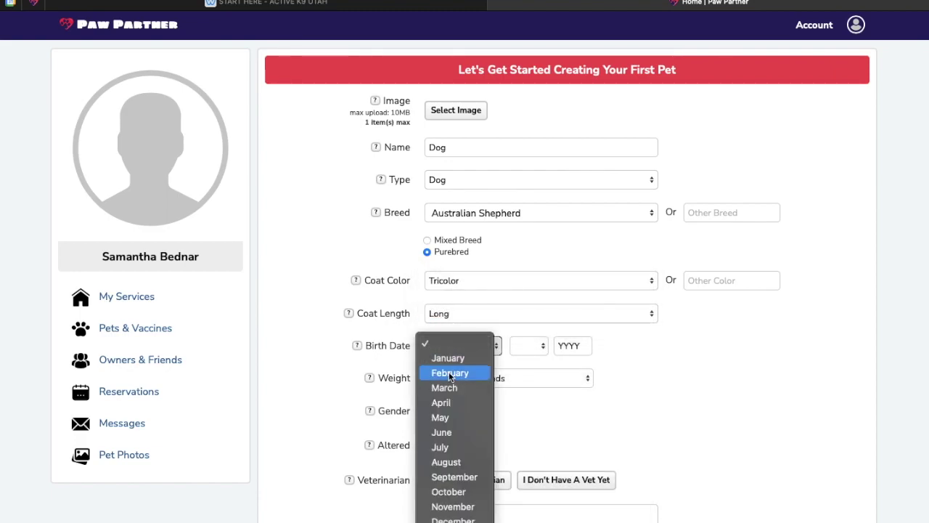
left_click(457, 479)
left_click(535, 346)
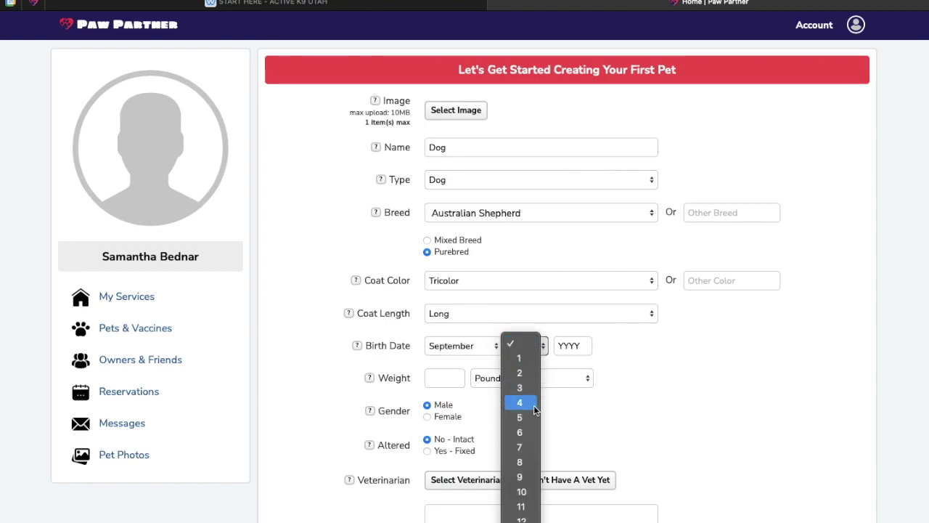
left_click(522, 491)
left_click(575, 344)
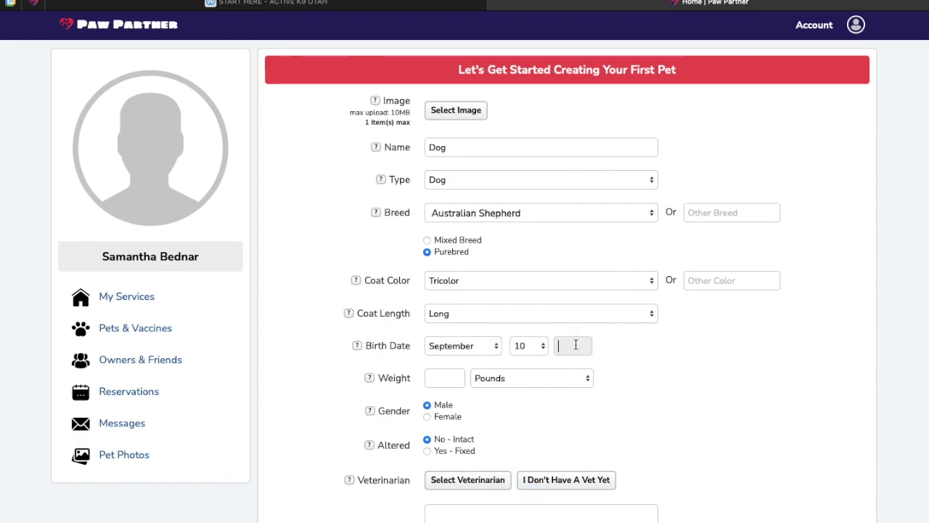
type("2018")
Set the weight to 55 pounds, gender Female, and mark her as fixed
left_click(459, 376)
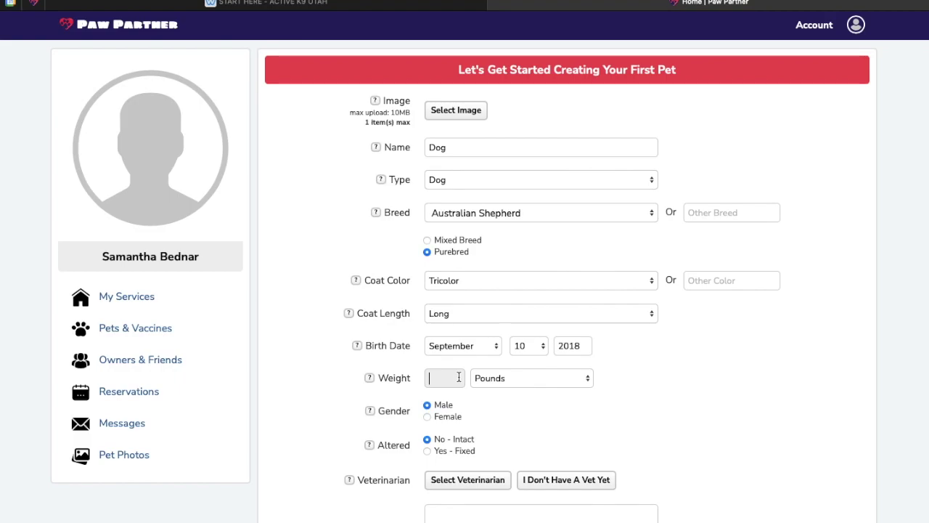
type("55")
left_click(427, 416)
left_click(428, 450)
scroll(559, 442, "down", 1)
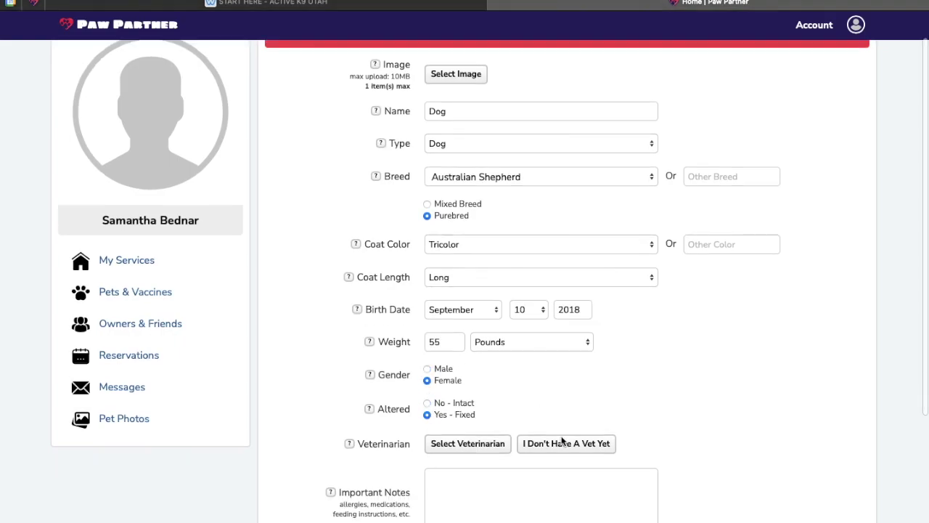
scroll(561, 440, "down", 2)
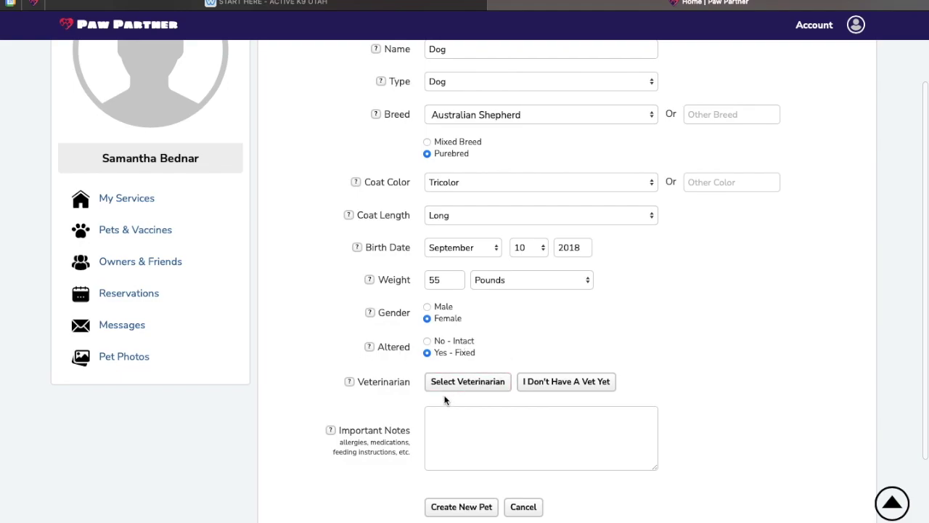
Choose Park City Animal Clinic as the veterinarian and create the pet profile
left_click(448, 386)
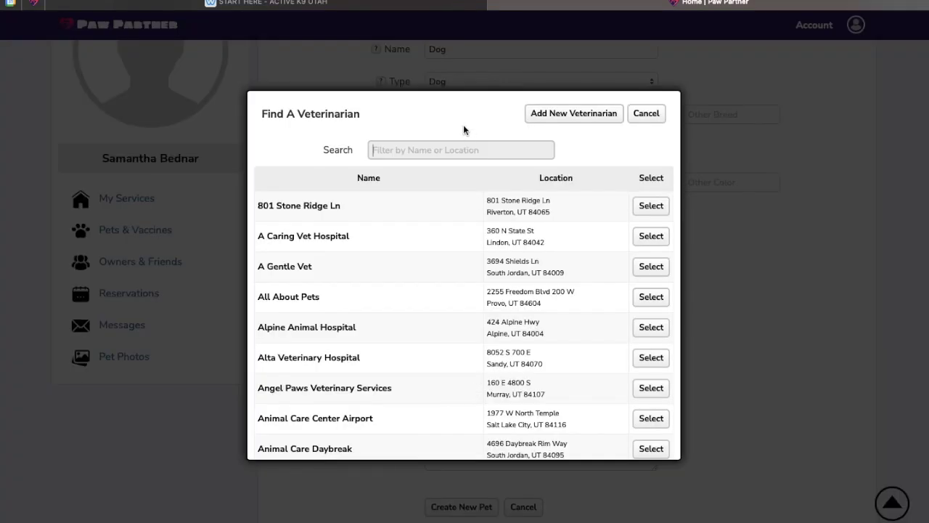
type("park City")
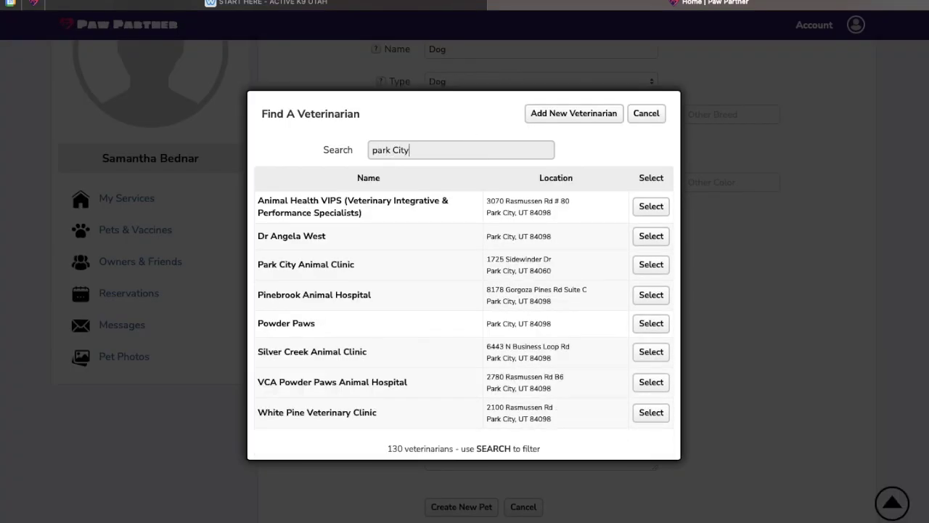
left_click(658, 273)
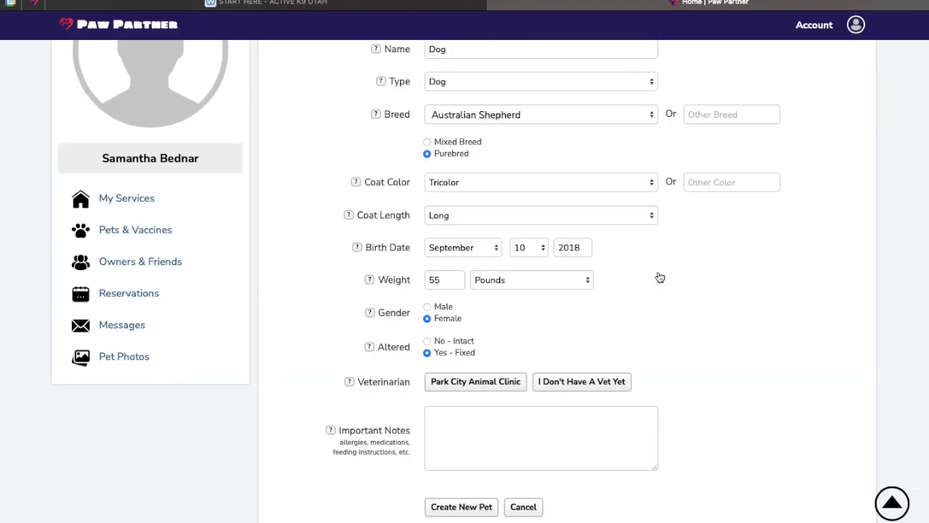
scroll(539, 380, "down", 1)
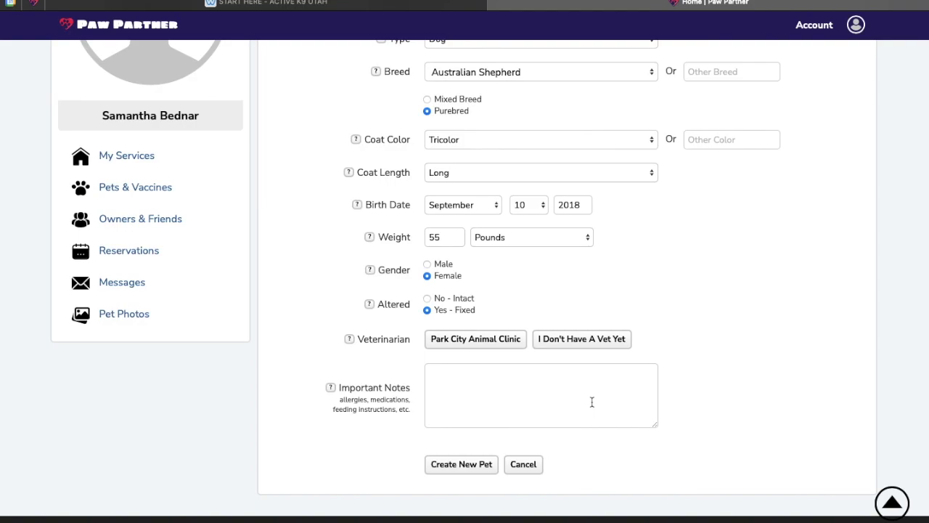
left_click(459, 461)
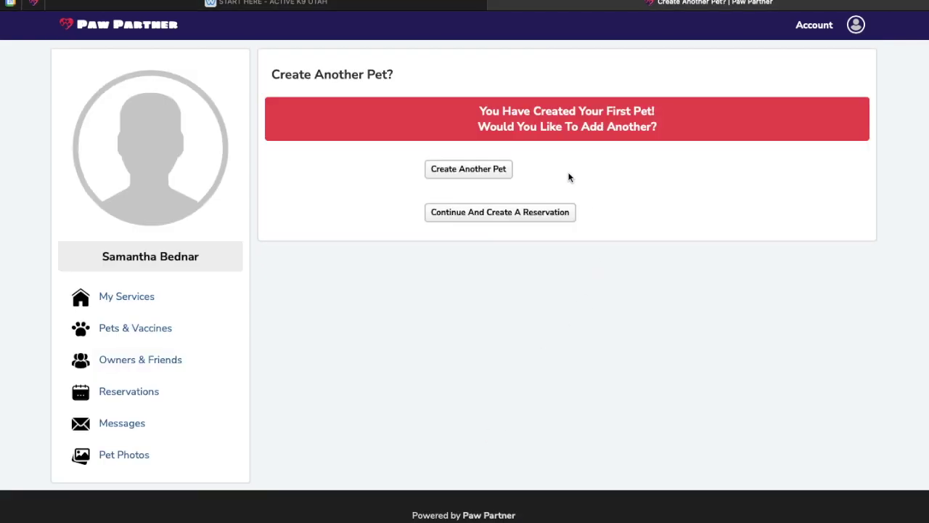
Skip adding another pet and continue to creating a reservation
left_click(463, 177)
left_click(465, 215)
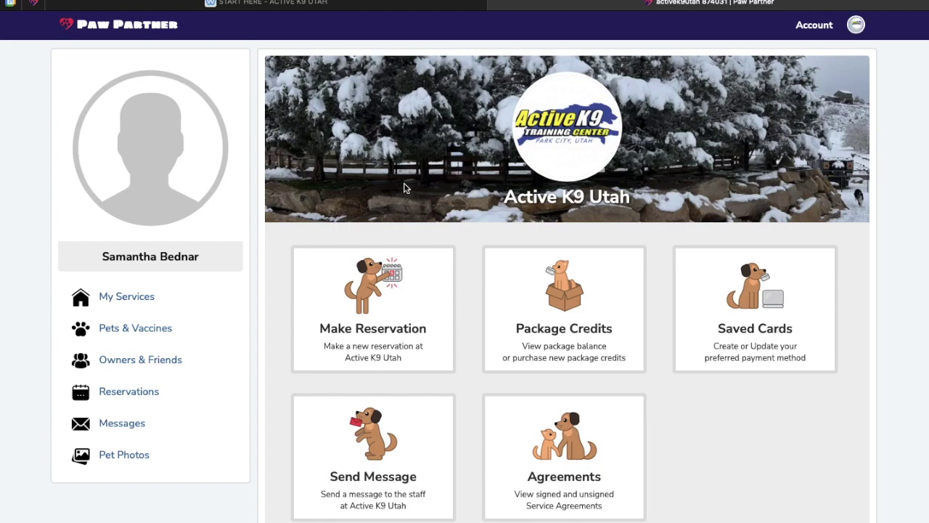
Upload Downloads/IMG_0006.JPG as the account profile image, save, and return to the dashboard
left_click(179, 161)
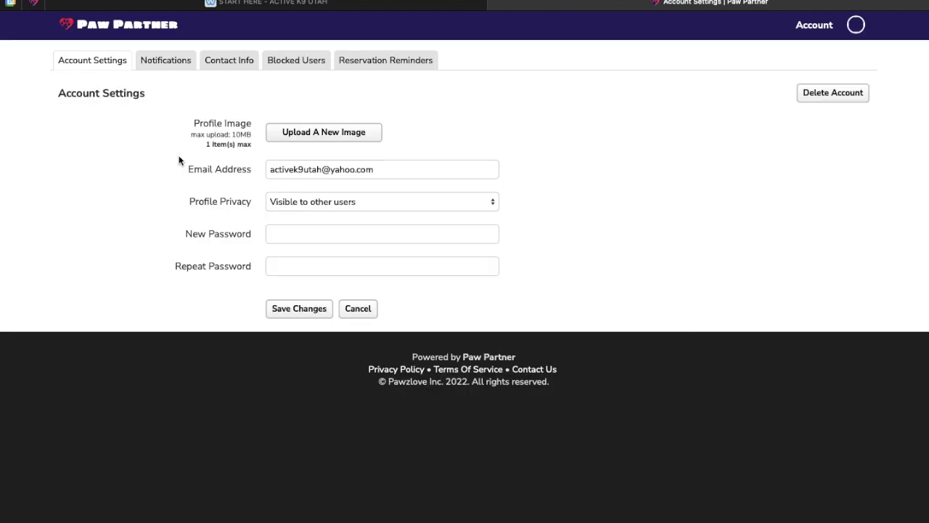
left_click(341, 140)
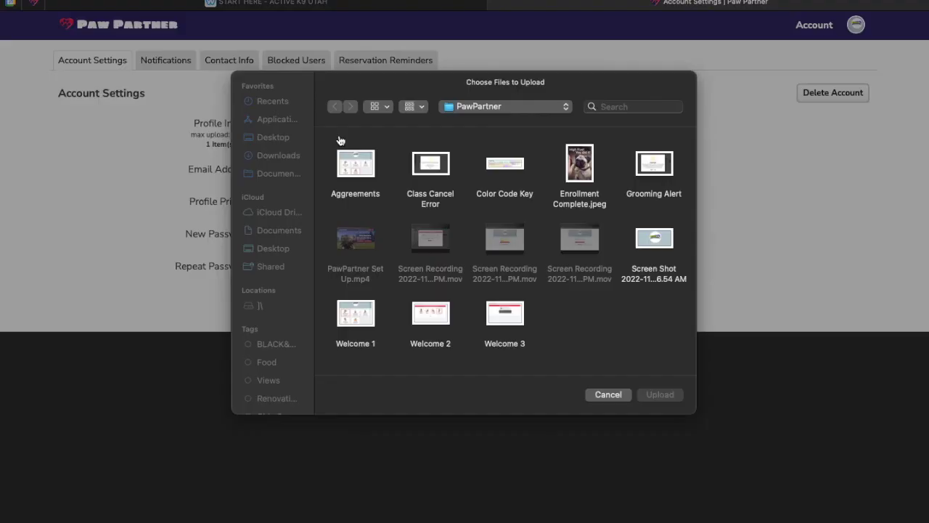
left_click(291, 163)
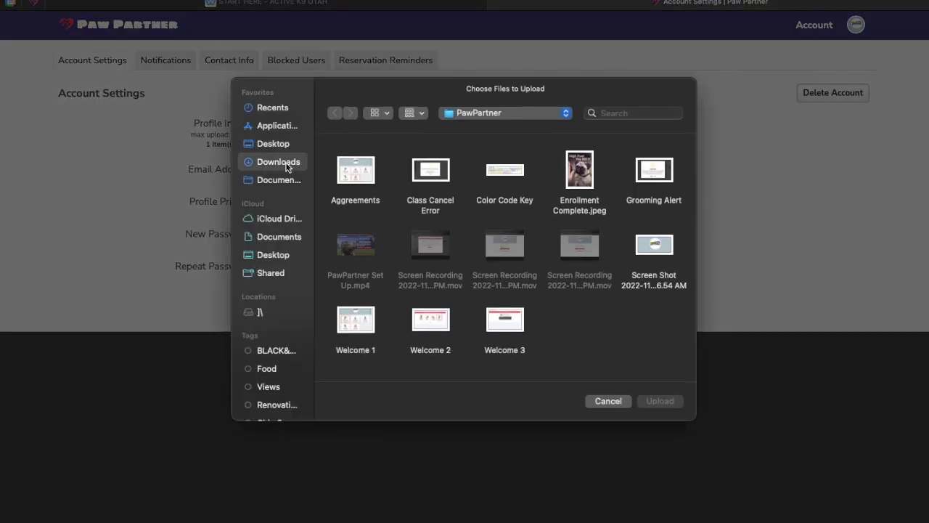
left_click(361, 172)
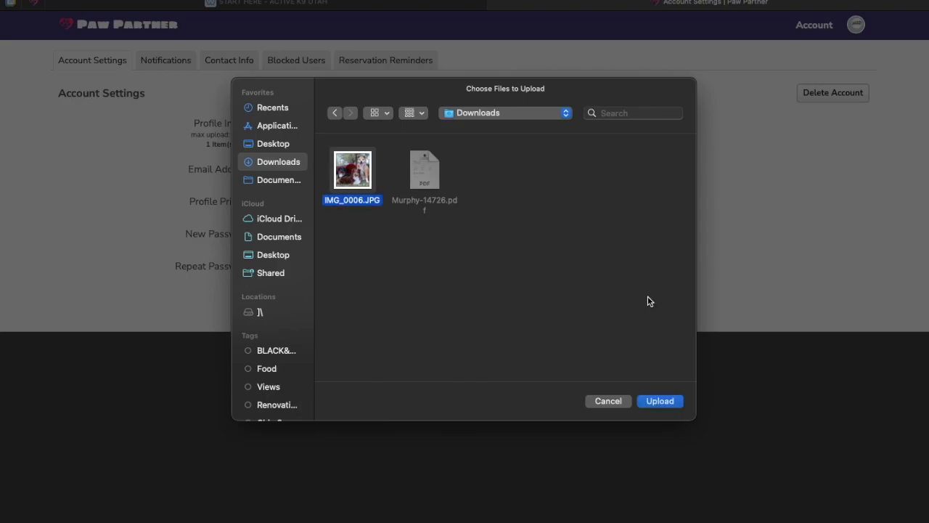
left_click(665, 402)
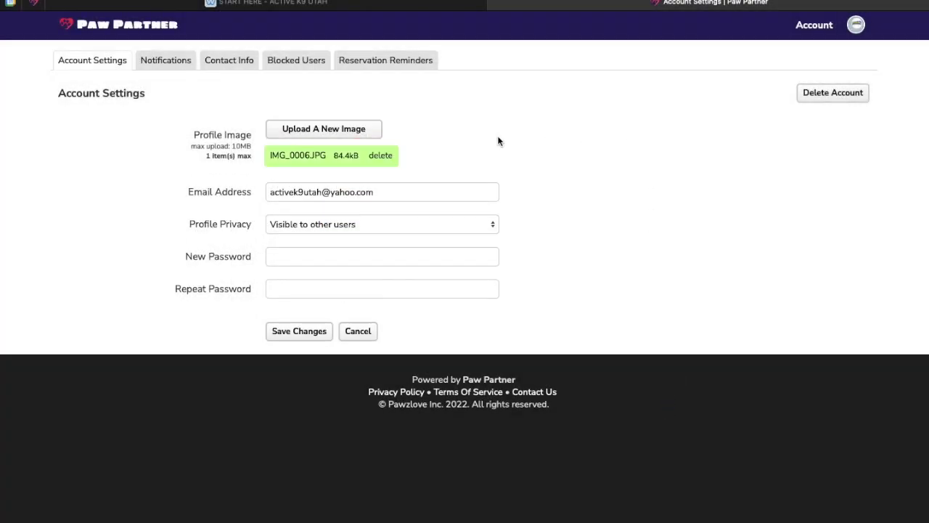
left_click(288, 330)
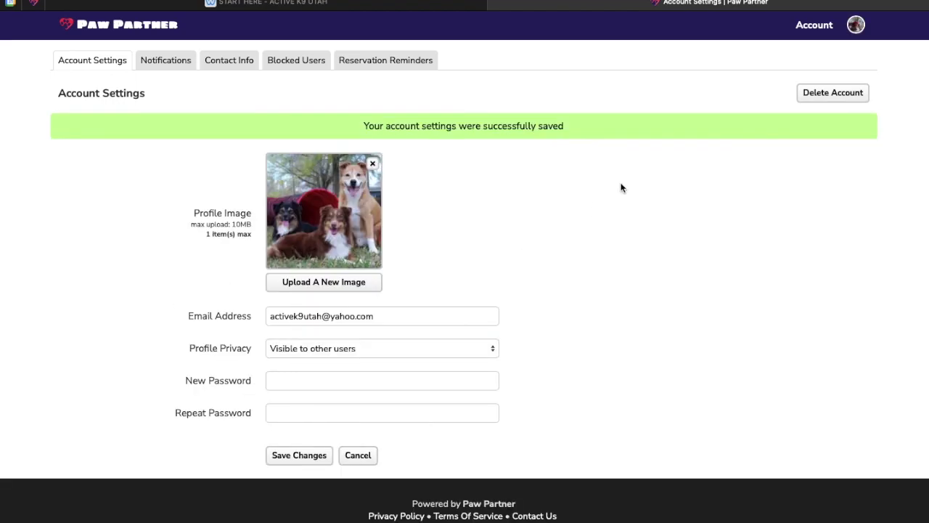
left_click(816, 27)
left_click(816, 26)
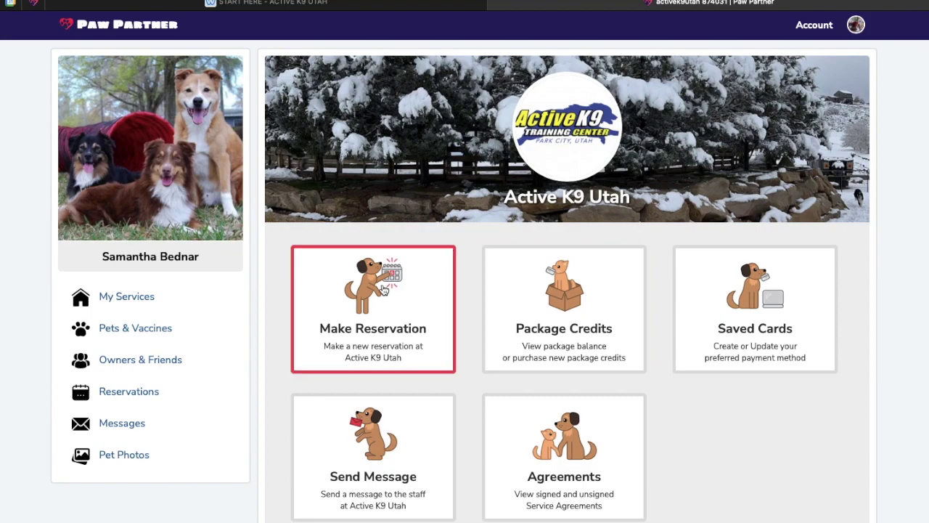
Start a training reservation for Dog with the Consultation service
left_click(383, 289)
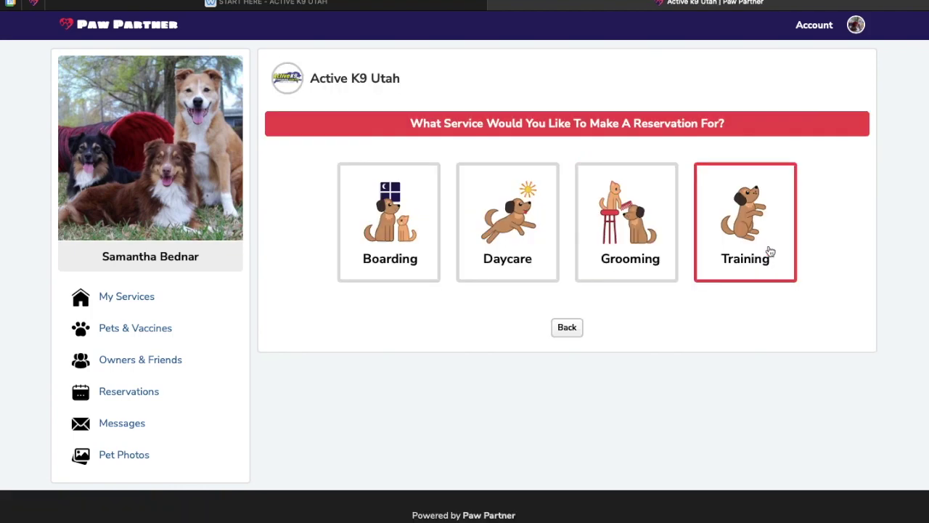
left_click(766, 254)
left_click(613, 171)
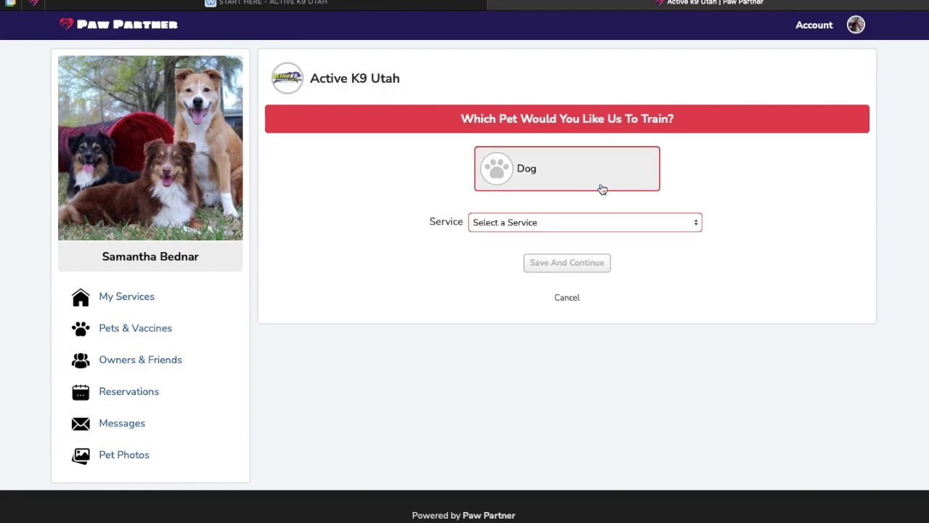
left_click(572, 220)
left_click(555, 249)
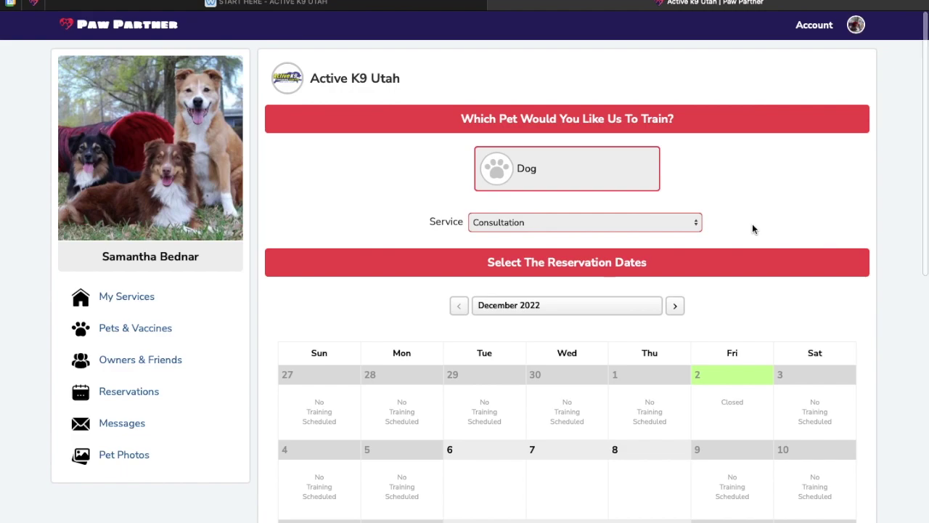
scroll(752, 228, "down", 4)
scroll(752, 228, "down", 1)
Place the consultation at 1:00PM on Wednesday, December 14, 2022, and add it to the calendar
left_click(613, 207)
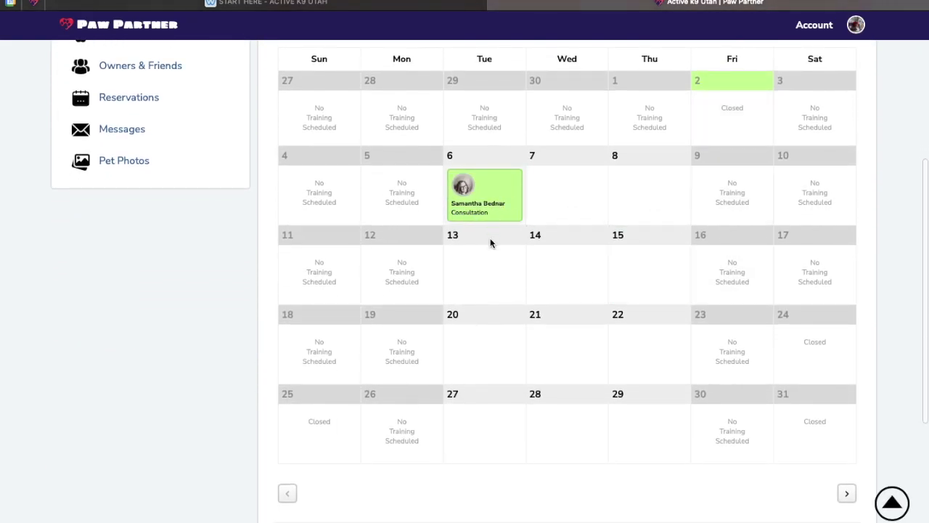
left_click_drag(491, 243, 559, 286)
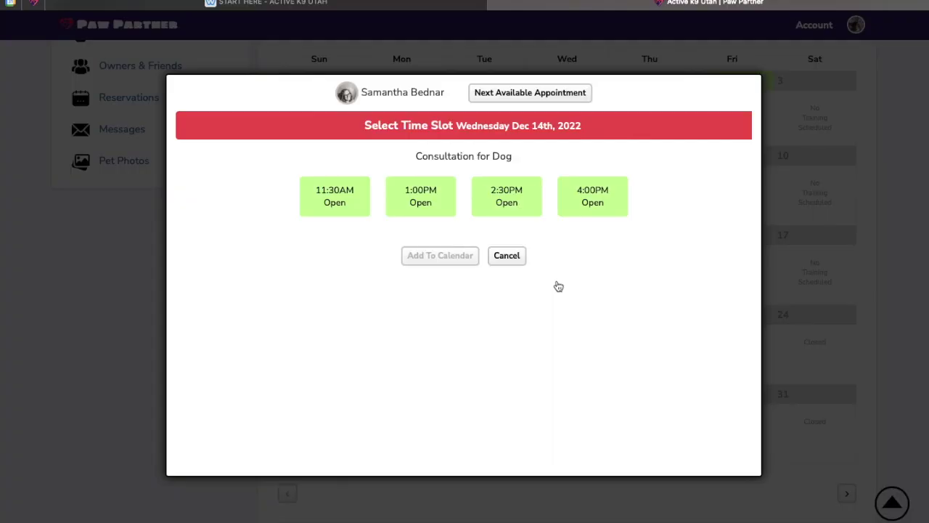
left_click(594, 189)
left_click(410, 196)
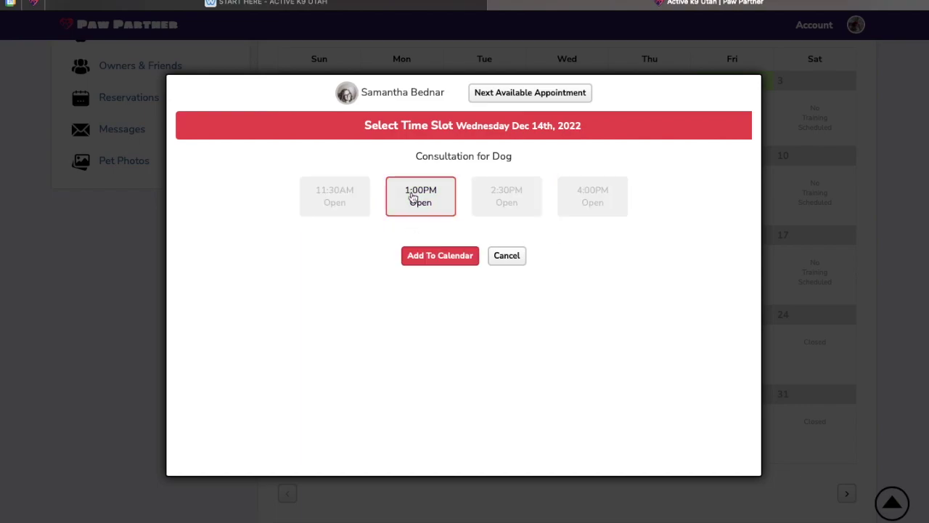
left_click(433, 258)
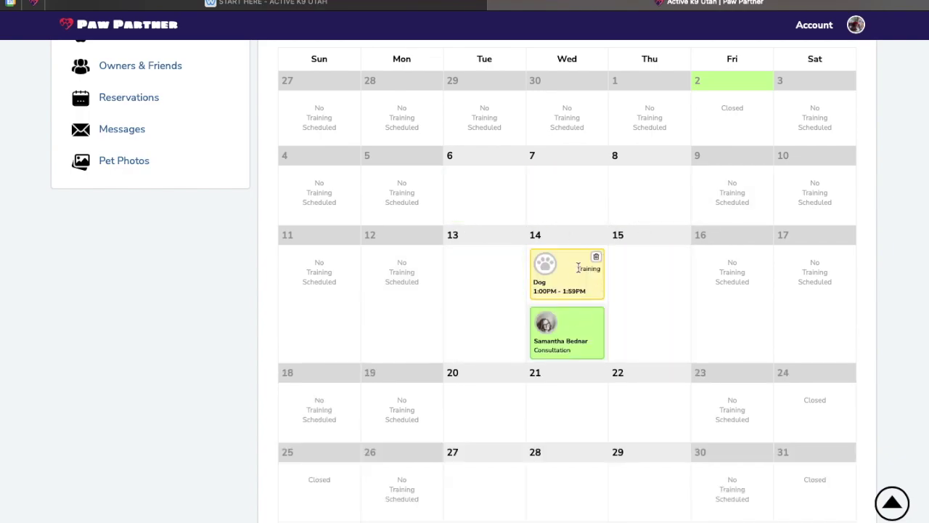
left_click_drag(567, 330, 642, 272)
scroll(642, 273, "down", 5)
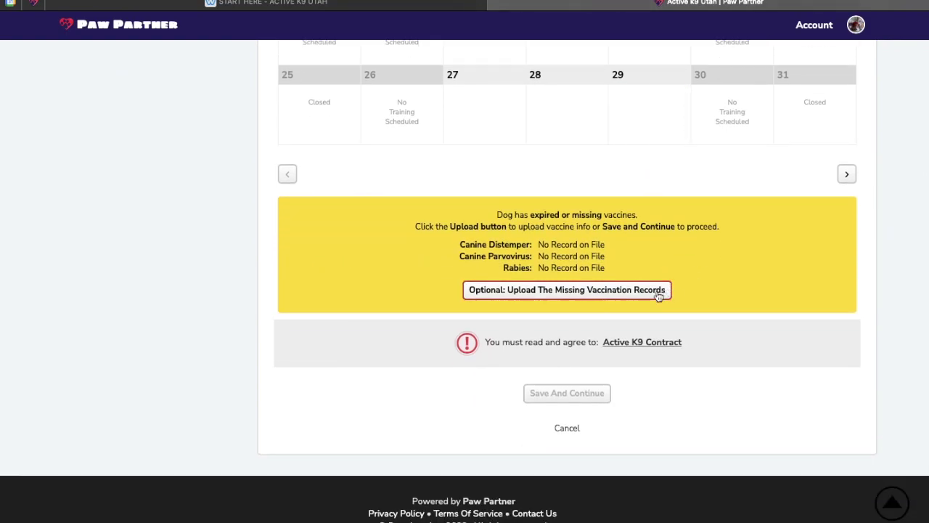
Open the vaccination records form and set Canine Distemper expiration to 05/11/2023
scroll(658, 328, "up", 1)
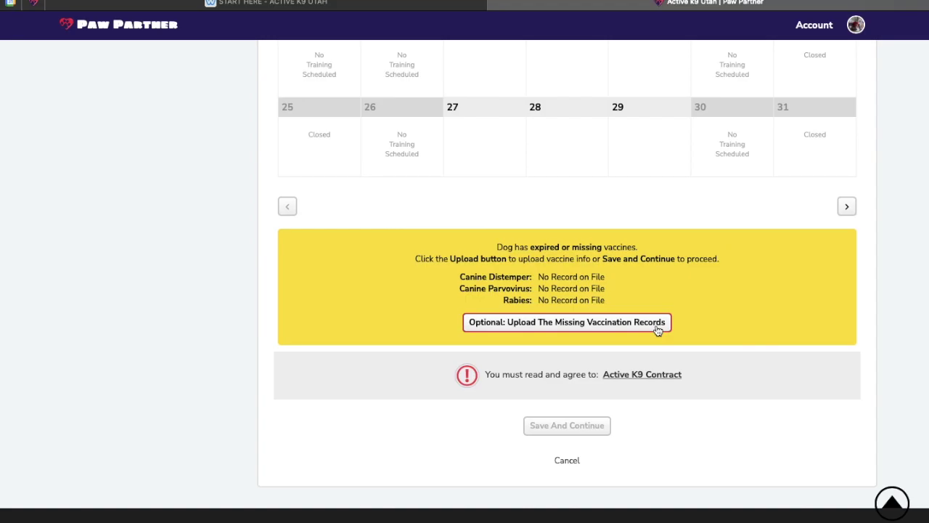
left_click(658, 329)
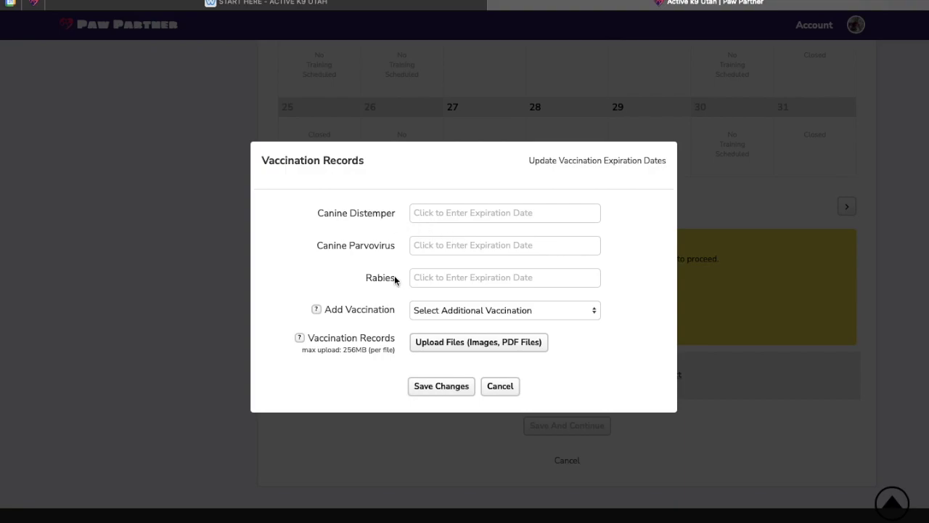
left_click(471, 313)
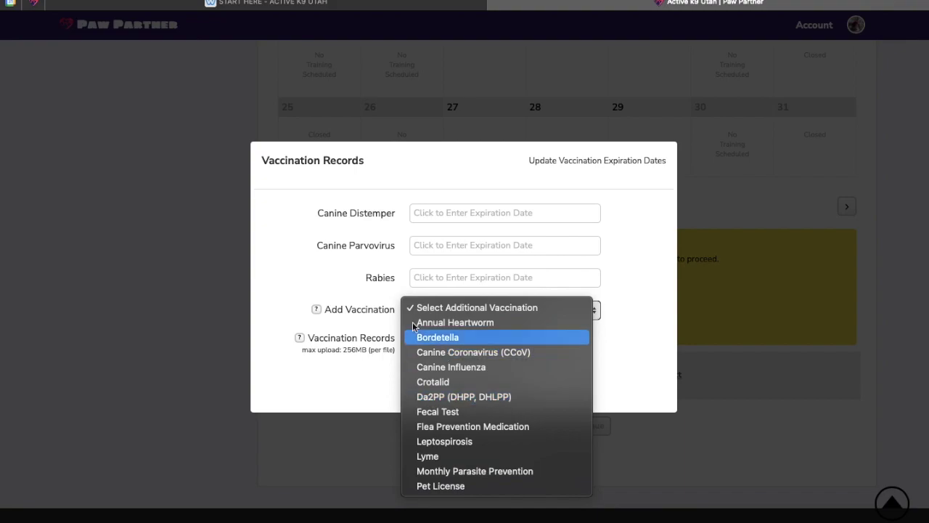
left_click(387, 256)
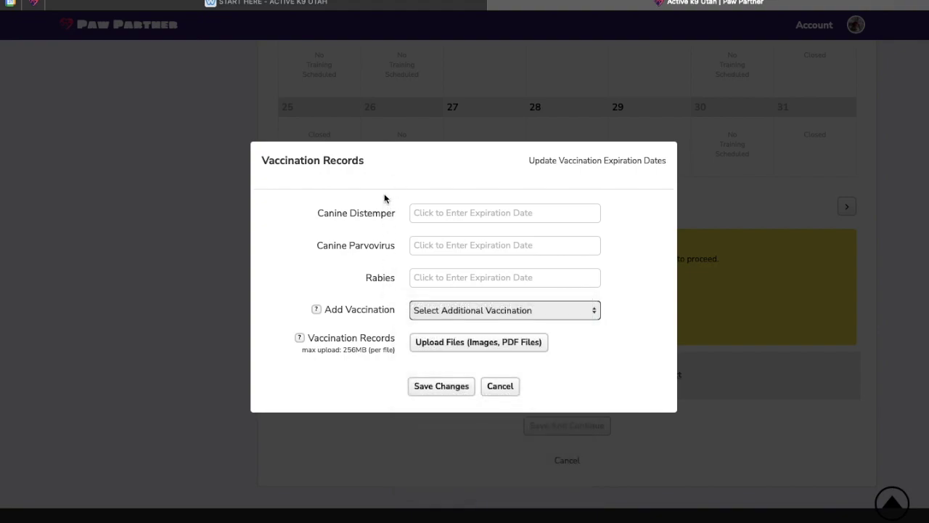
left_click(489, 215)
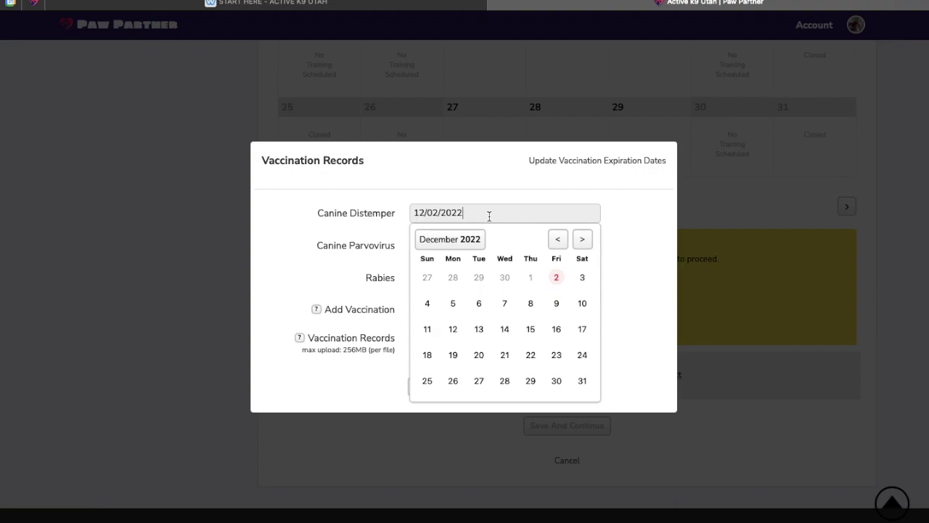
left_click(473, 240)
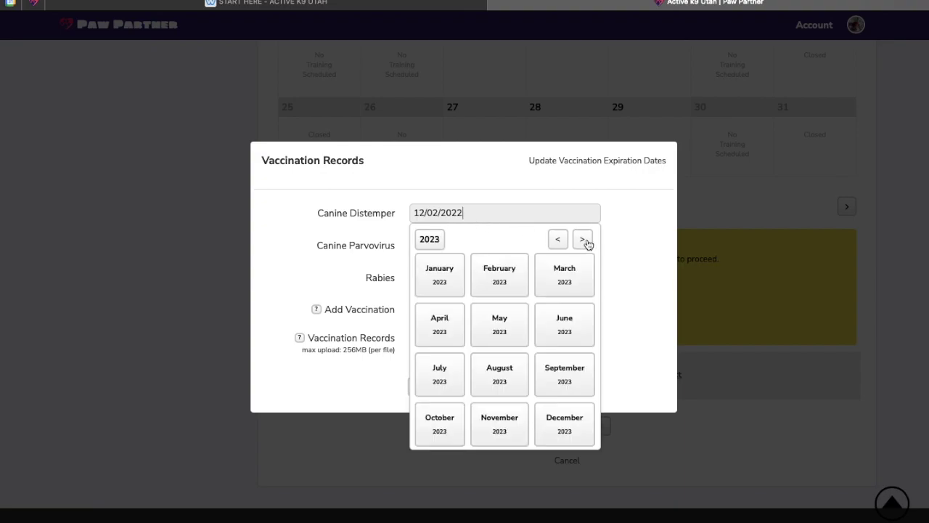
left_click(516, 339)
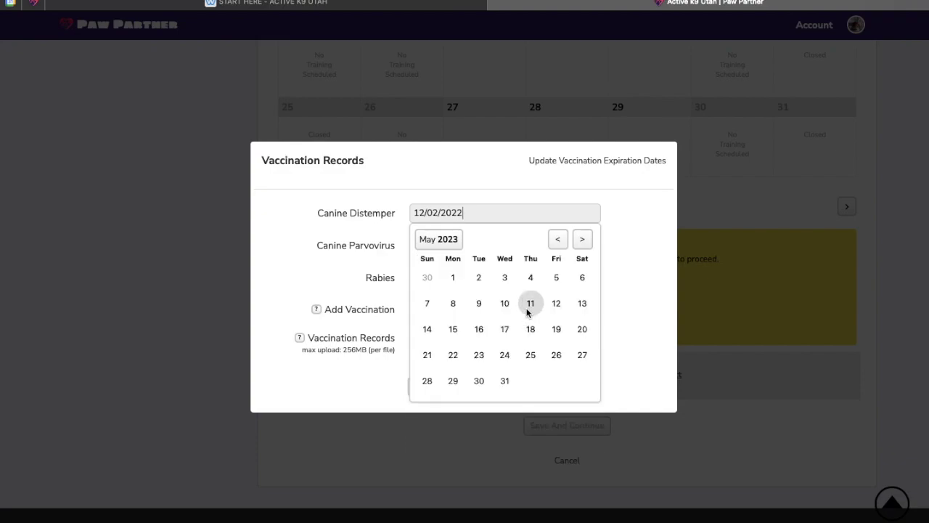
left_click(529, 307)
Set Canine Parvovirus expiration to 12/08/2023 and Rabies expiration to 12/19/2023
left_click(453, 247)
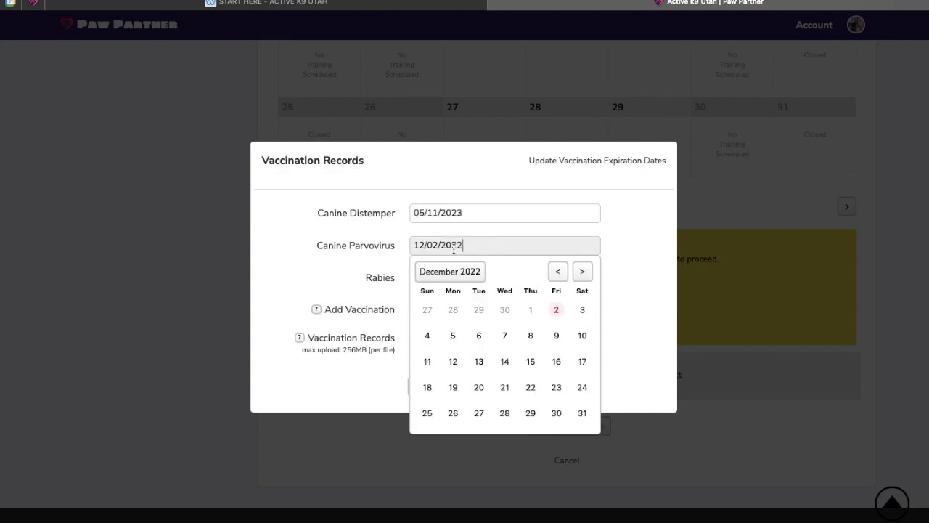
left_click(467, 276)
left_click(581, 275)
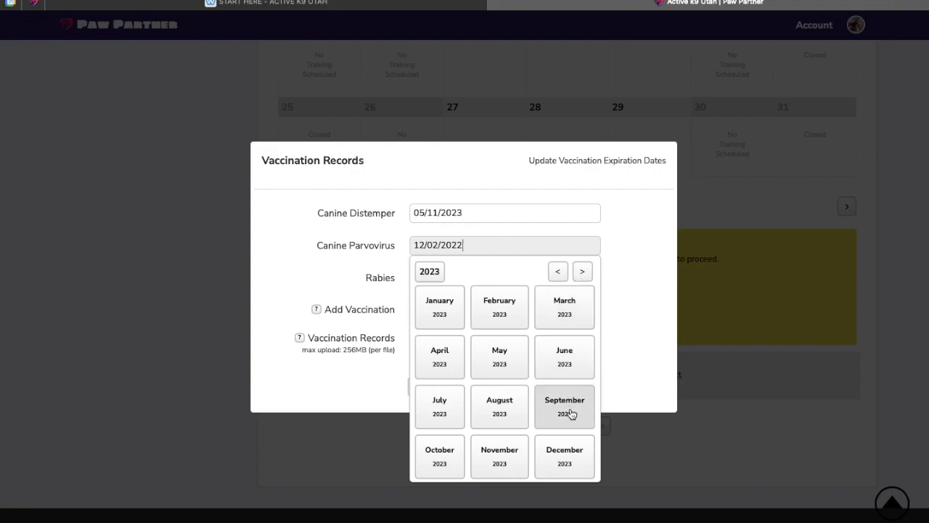
left_click(566, 452)
left_click(556, 338)
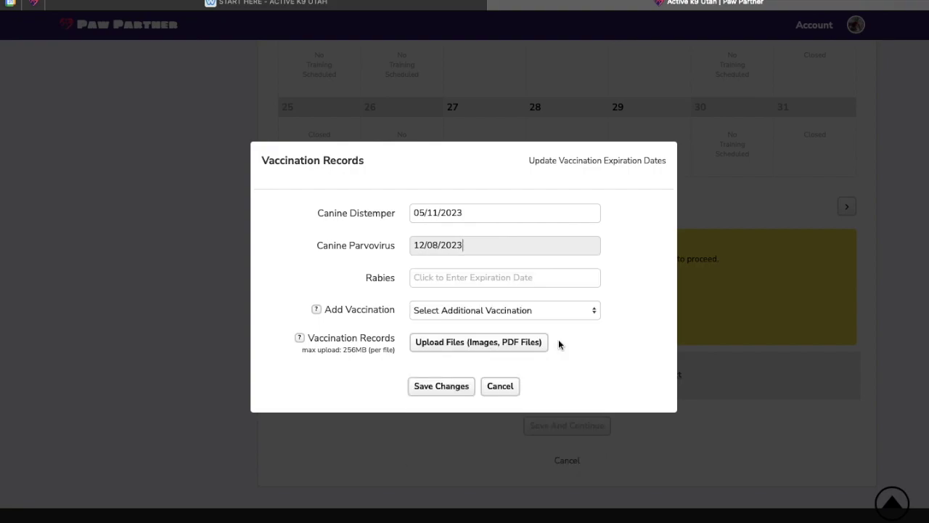
left_click(466, 279)
left_click(480, 310)
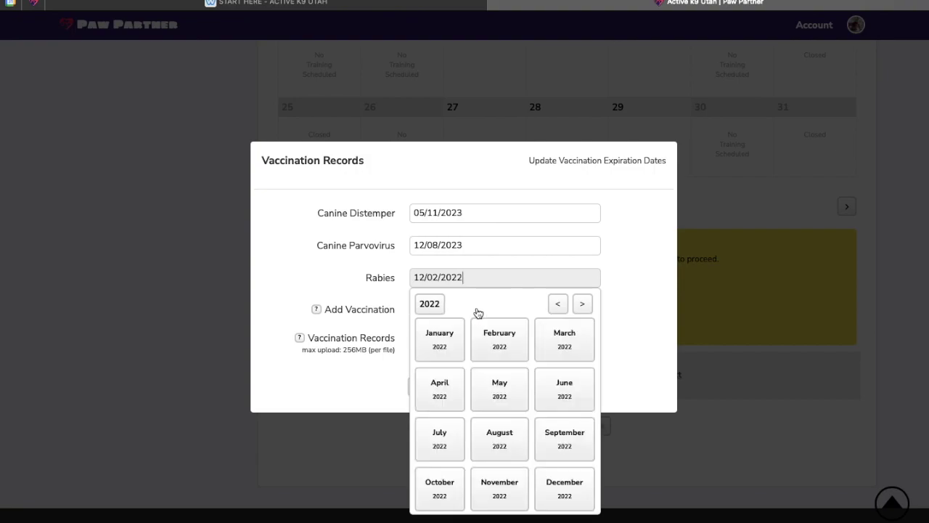
left_click(580, 305)
left_click(564, 482)
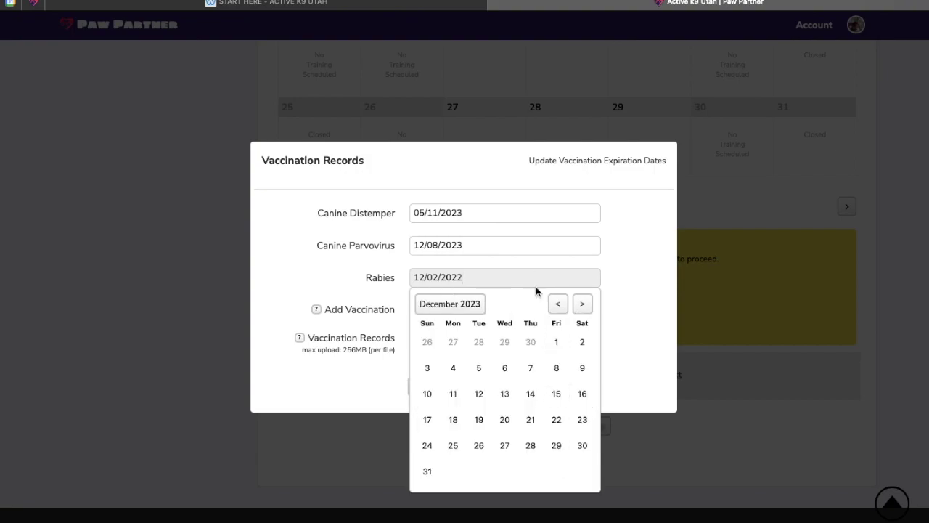
left_click(478, 421)
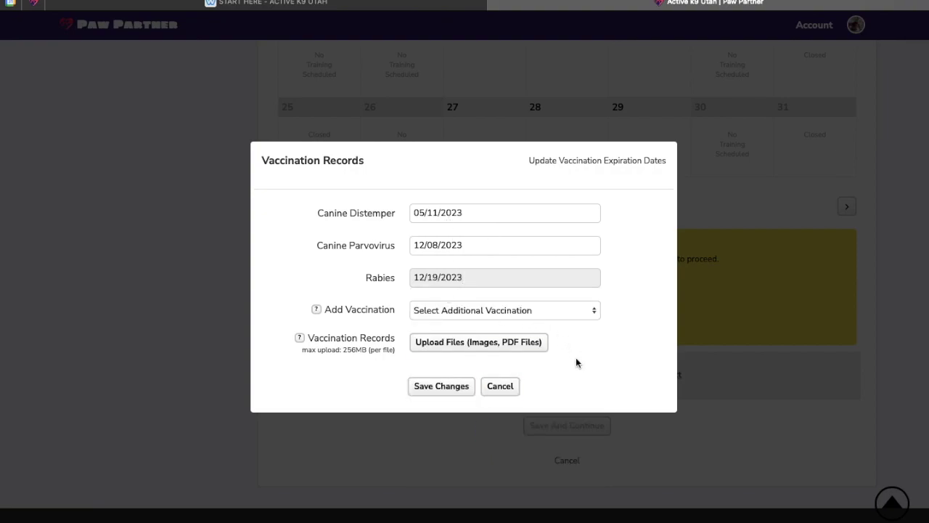
Attach Murphy-14726.pdf as the vaccination record and save the changes
left_click(485, 349)
left_click(432, 187)
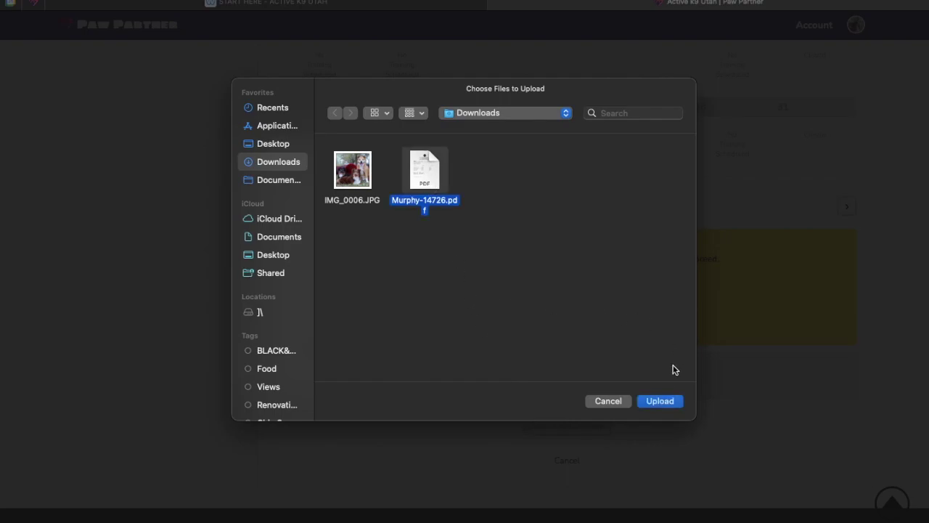
left_click(664, 399)
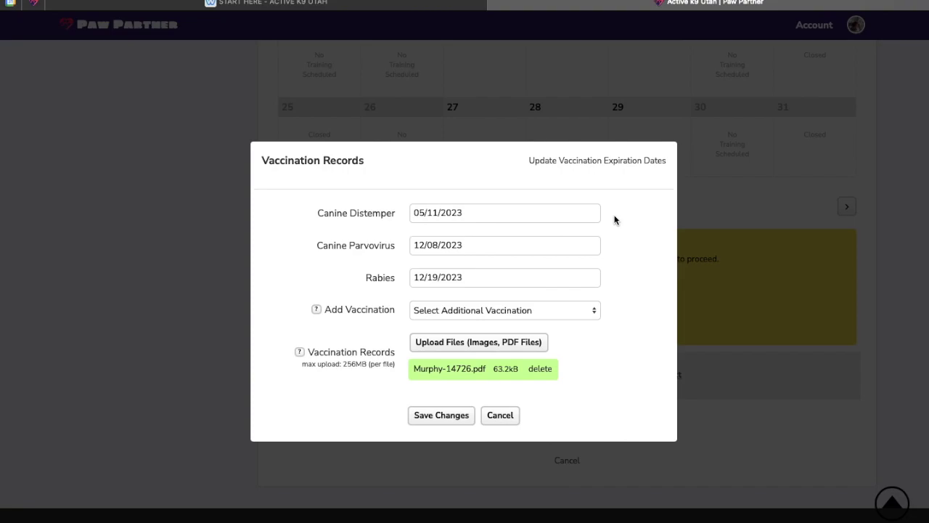
left_click(450, 415)
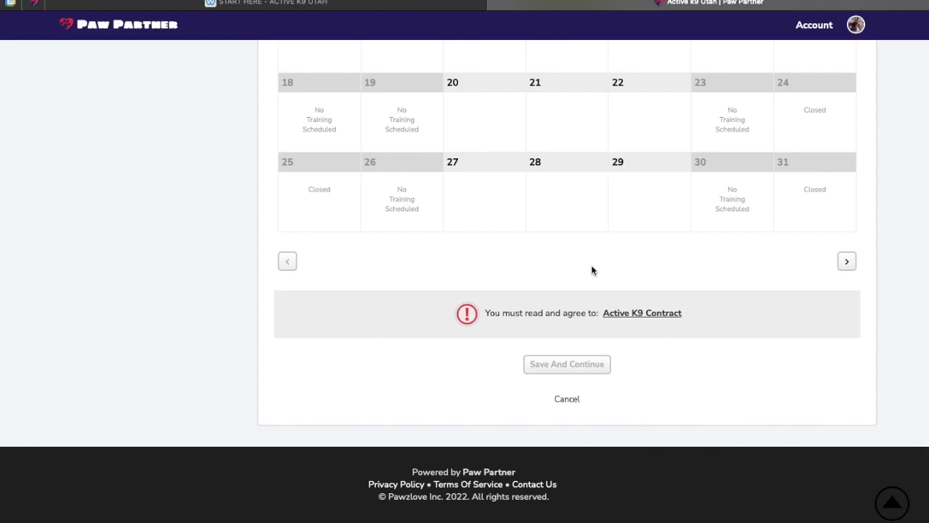
Open the Active K9 Contract and read through it down to the signature box
left_click(626, 314)
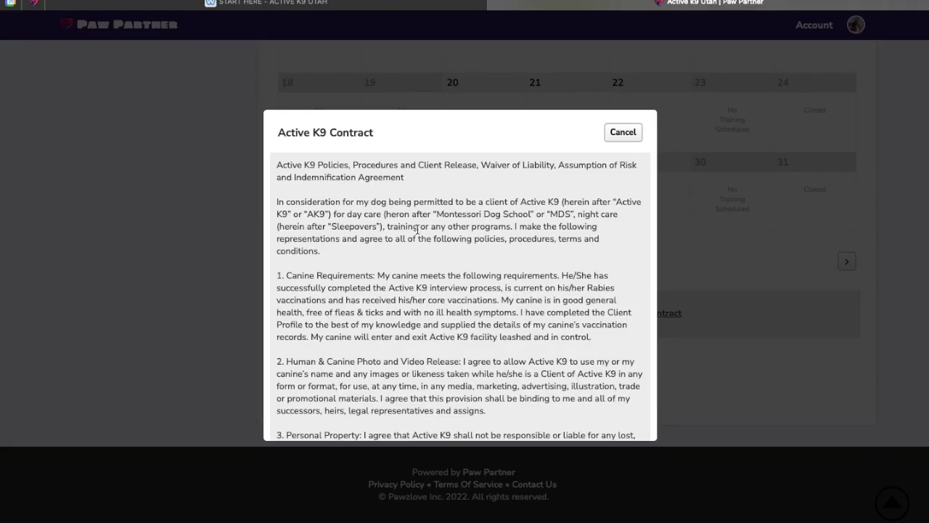
scroll(417, 229, "down", 3)
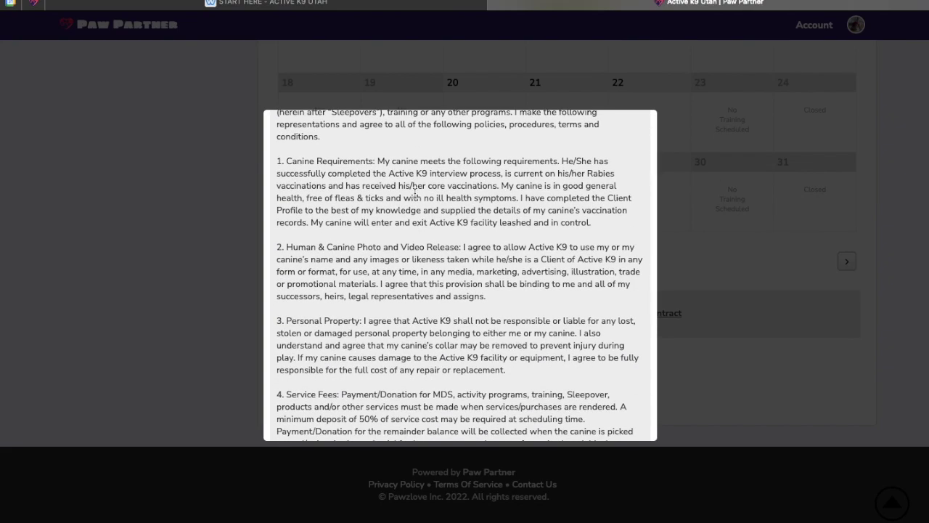
scroll(359, 187, "down", 5)
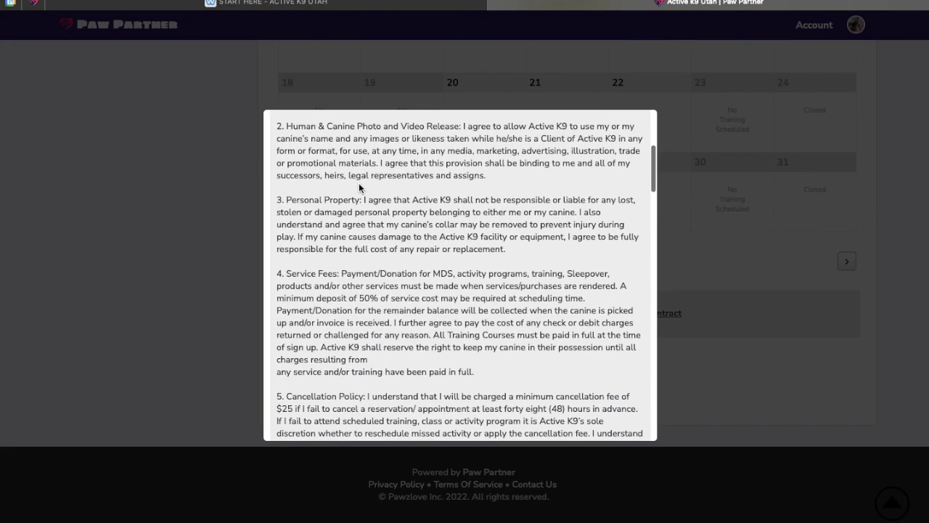
scroll(359, 188, "down", 3)
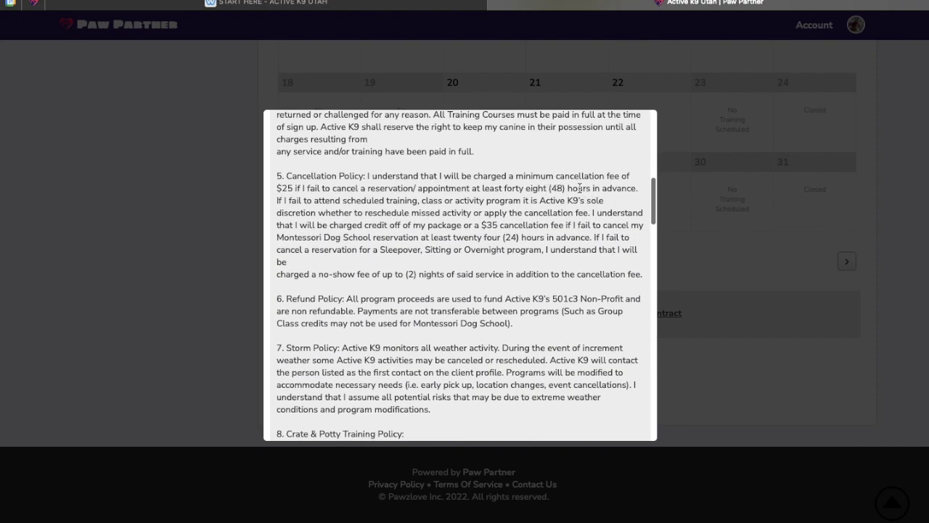
scroll(579, 187, "down", 1)
scroll(579, 187, "down", 2)
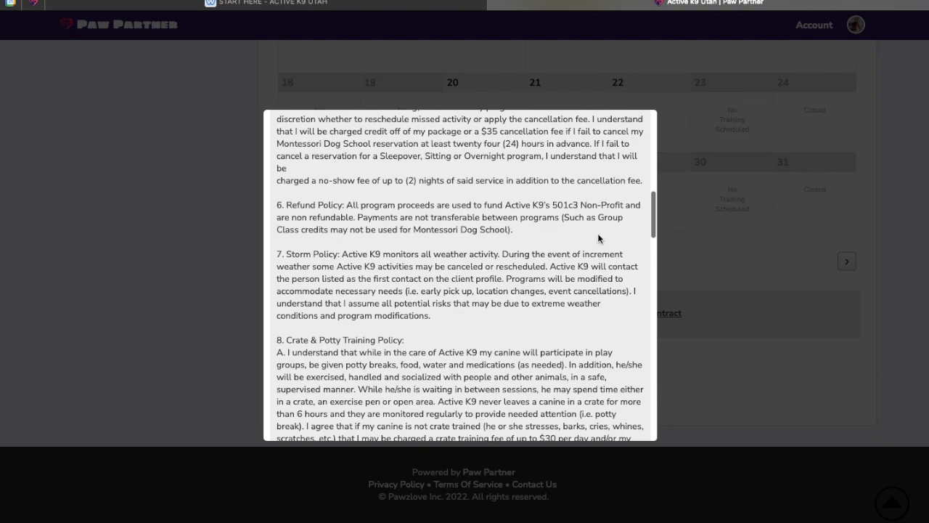
scroll(599, 240, "down", 3)
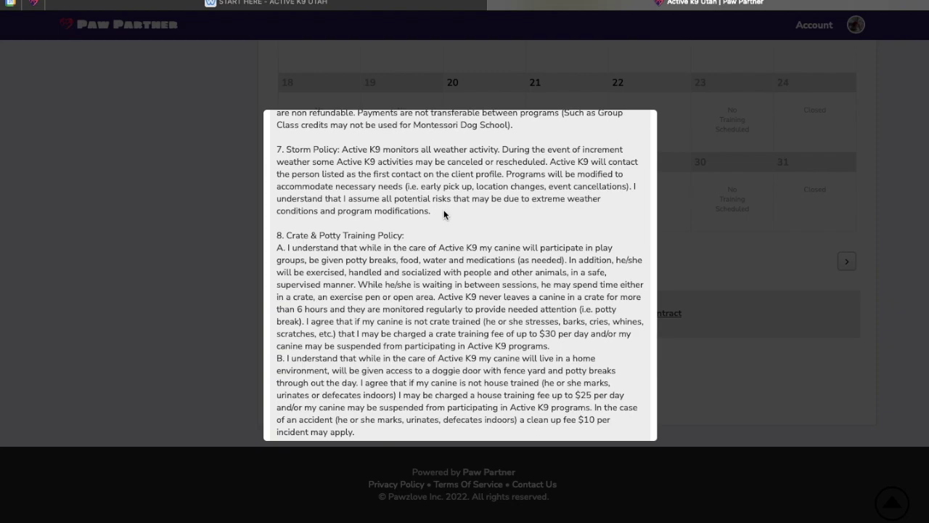
scroll(444, 213, "down", 5)
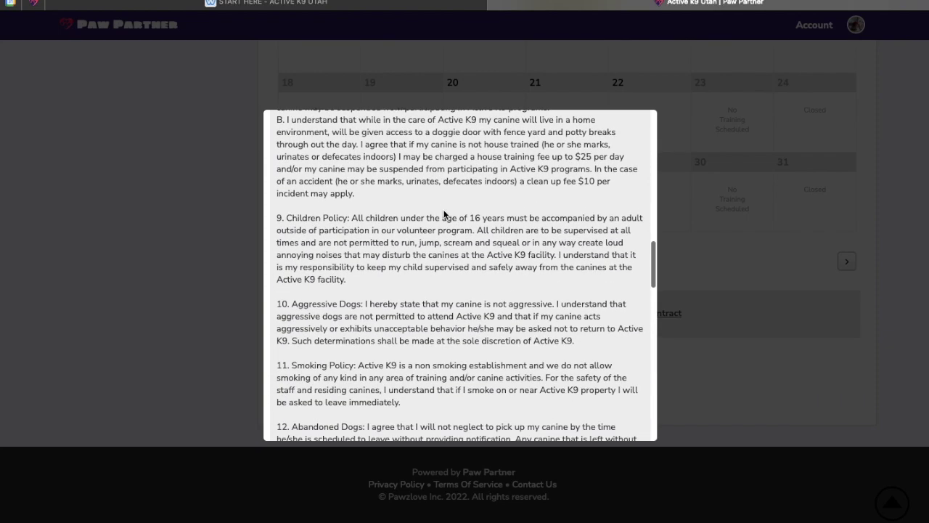
scroll(443, 213, "down", 5)
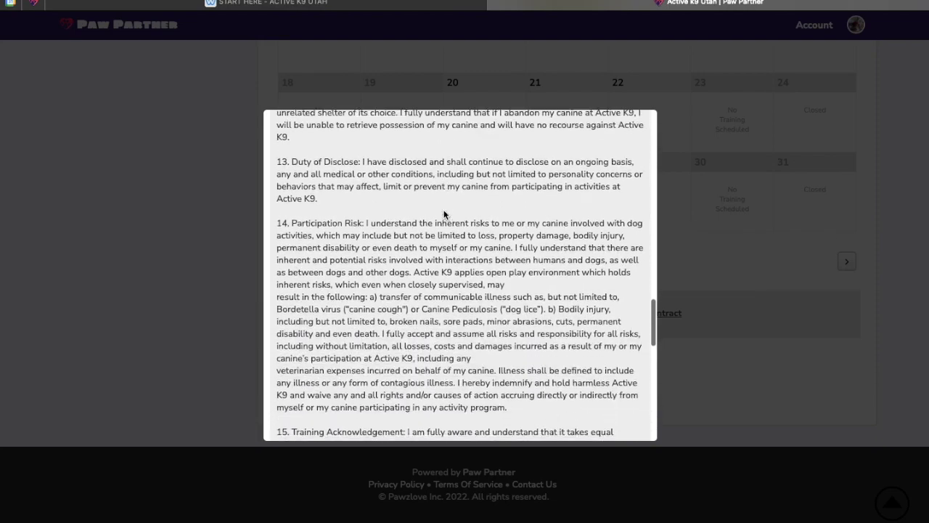
scroll(444, 213, "down", 8)
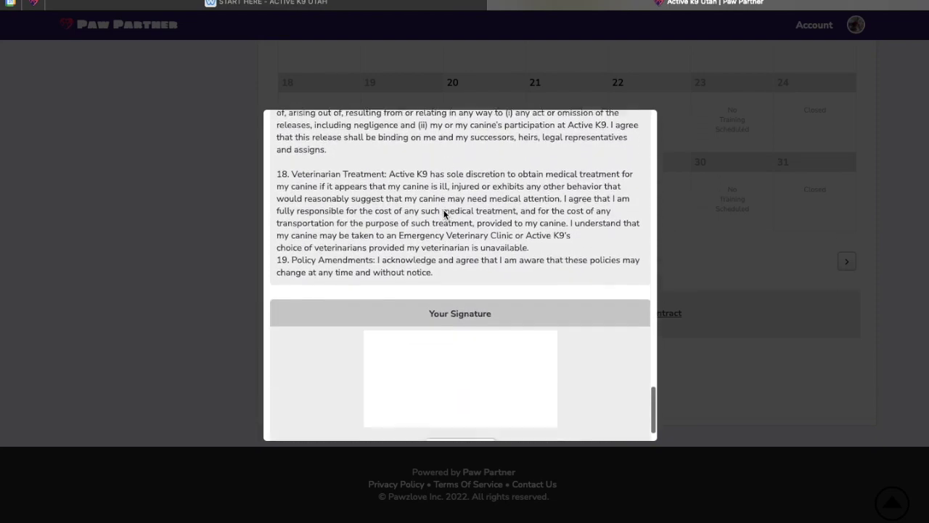
scroll(465, 338, "down", 1)
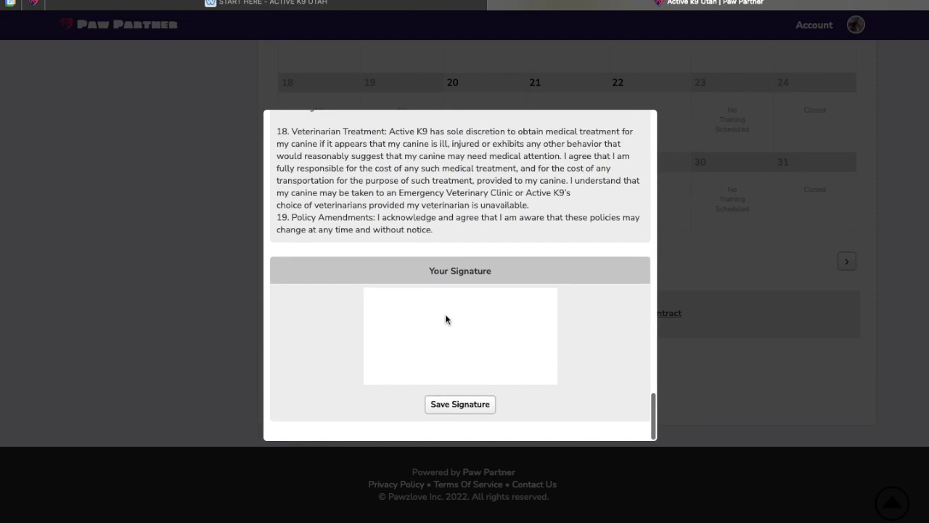
Draw and save a signature for the contract, then continue to the reservation questions
mouse_move(430, 307)
left_mouse_down()
mouse_move(414, 340)
mouse_move(499, 347)
left_mouse_up()
left_click(460, 403)
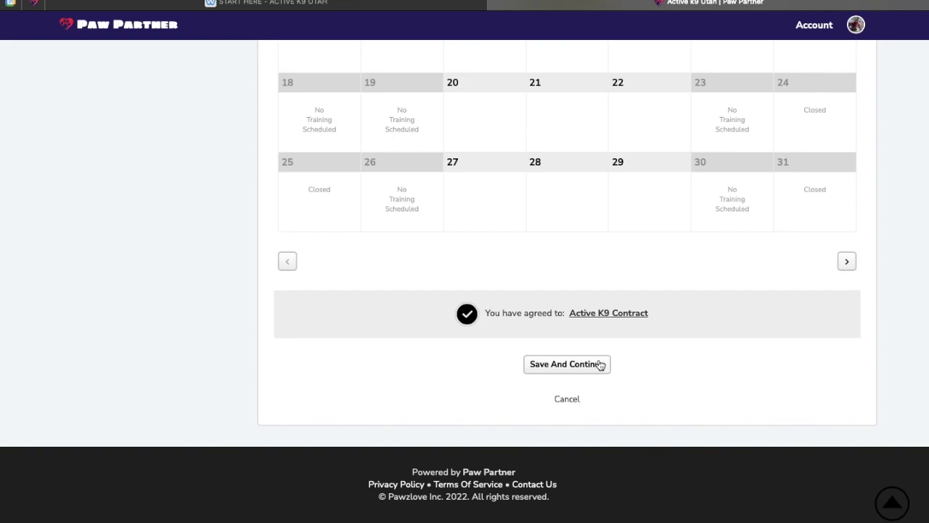
left_click(558, 368)
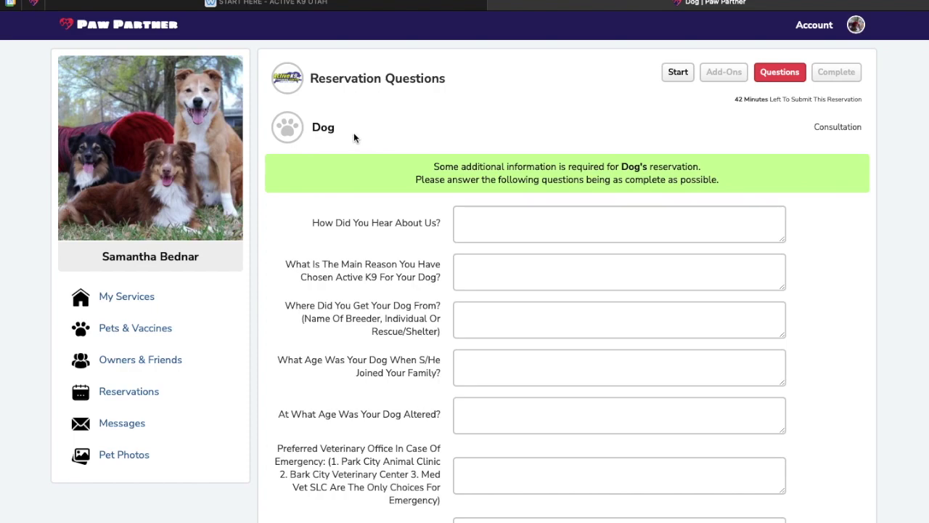
Answer referral as a friend (named) and main reason 'Barking, Jumping. Simply want a good dog'
scroll(546, 218, "down", 5)
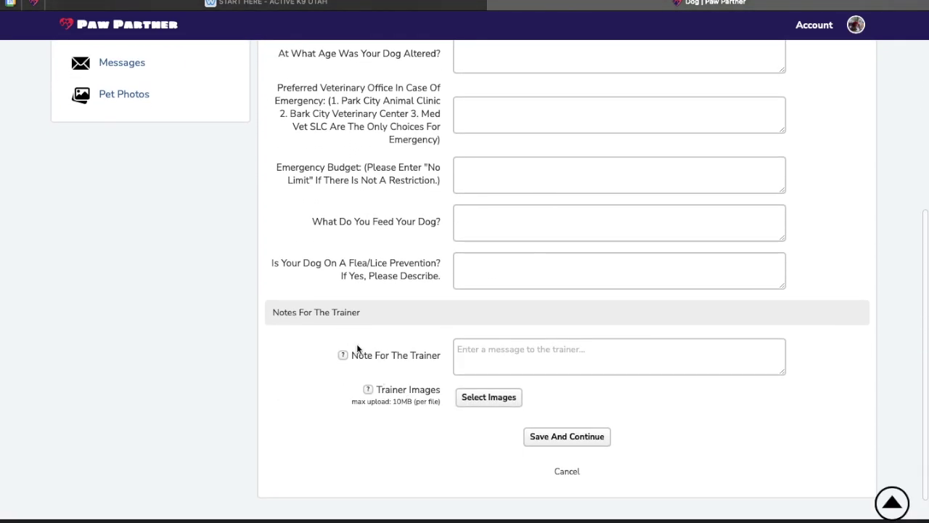
mouse_move(518, 478)
scroll(645, 361, "up", 5)
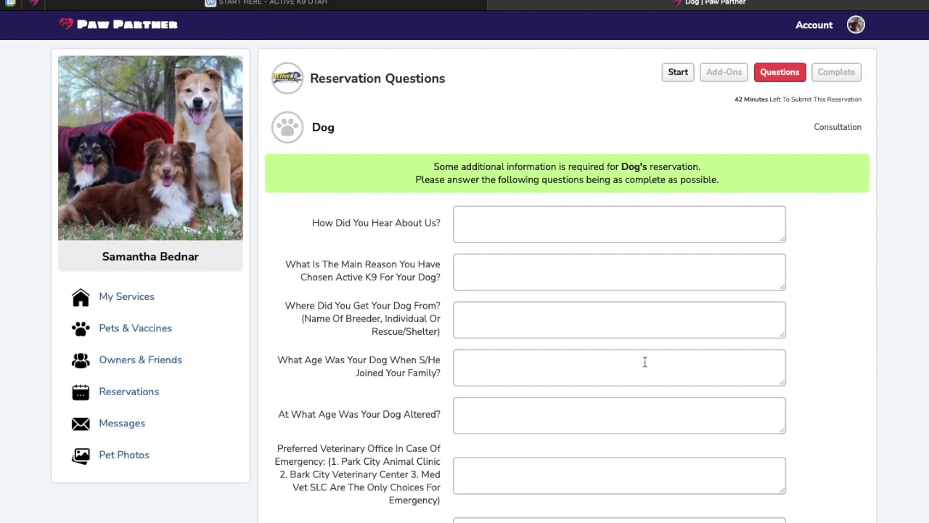
scroll(623, 247, "down", 2)
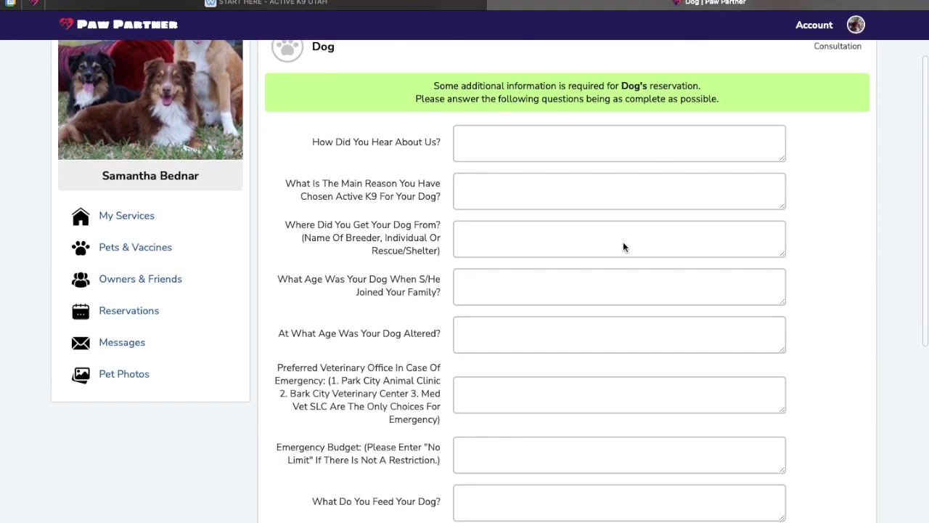
left_click(558, 90)
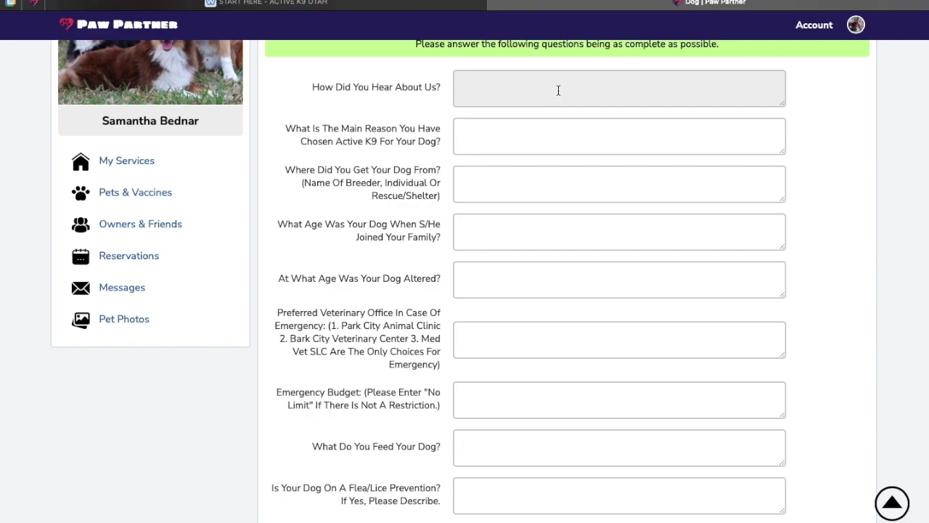
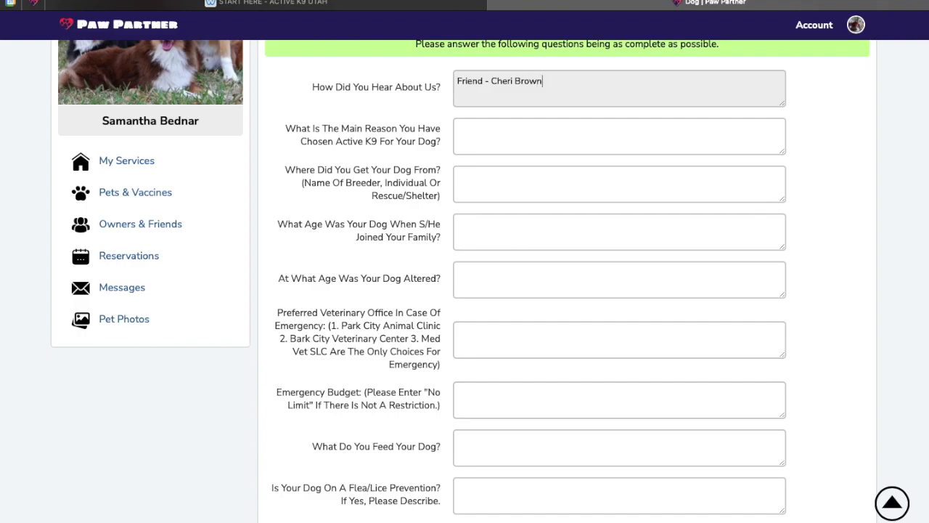
left_click(562, 131)
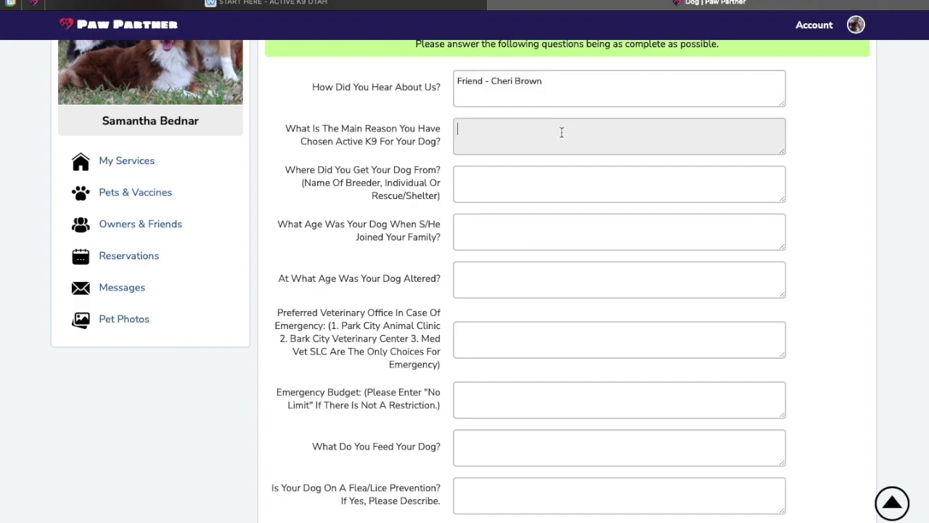
type("Barking, Jumping")
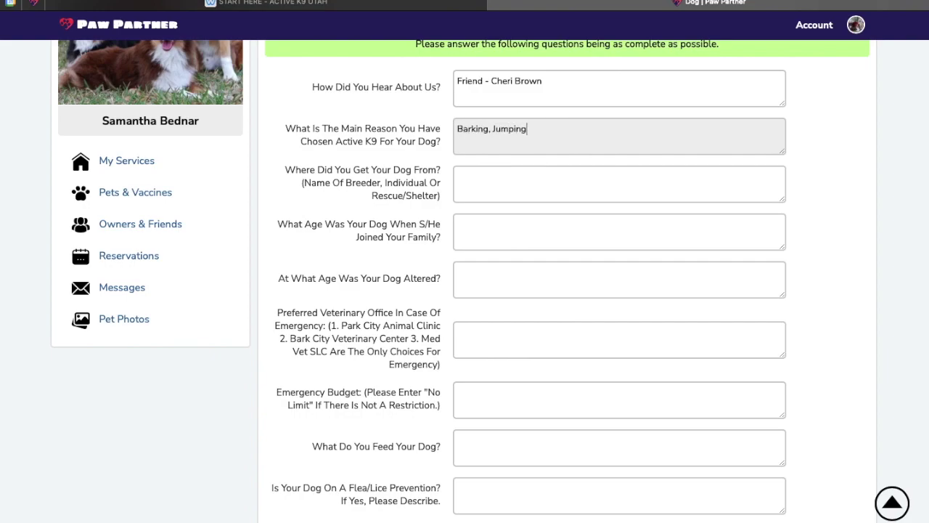
type(". Simply want a good.")
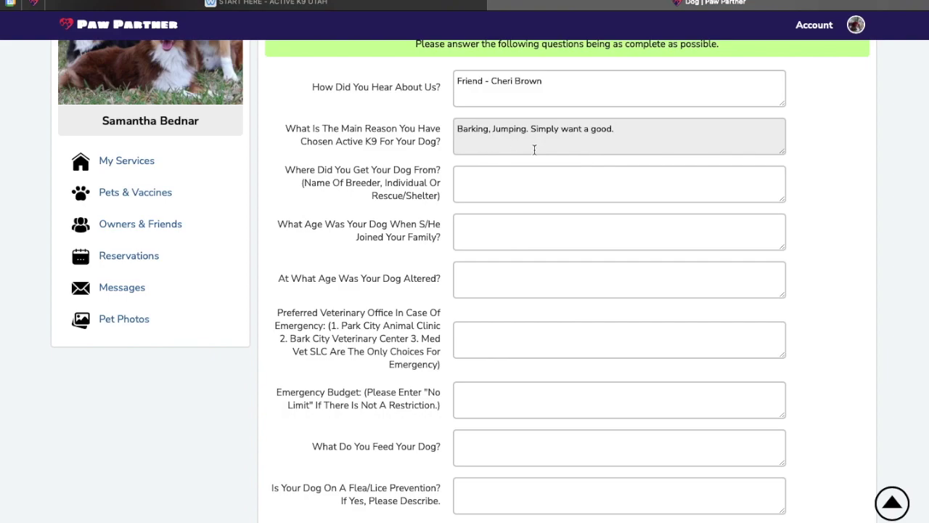
type("  dog")
Enter Breeder - Shadowmoon Aussies, joined at 8 weeks old, altered at 6-12 months based on behavior
left_click(537, 179)
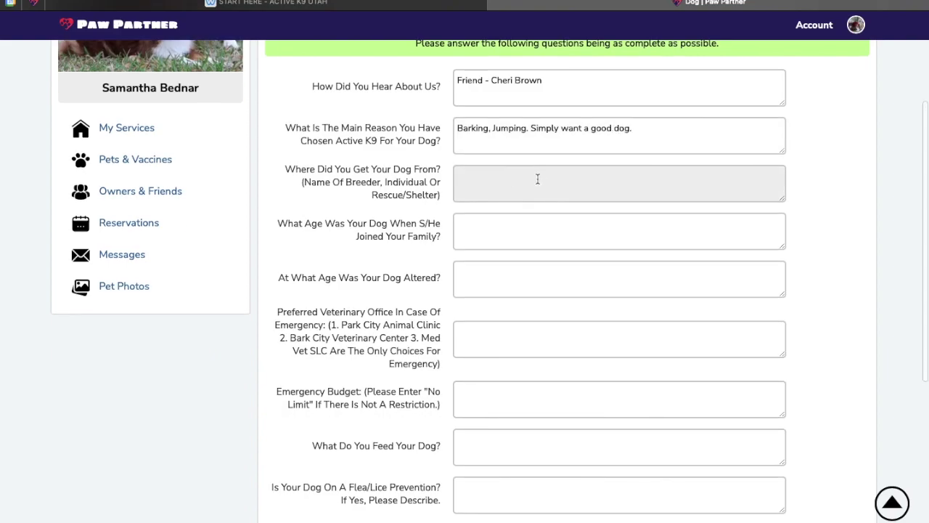
type("Breeder - Shadowmo")
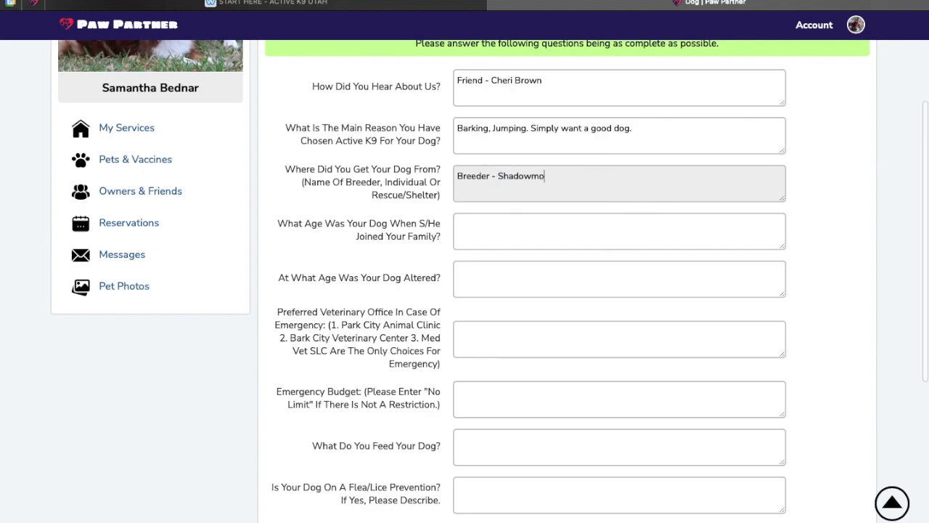
type("on Aussies")
left_click(512, 226)
type("8 wee")
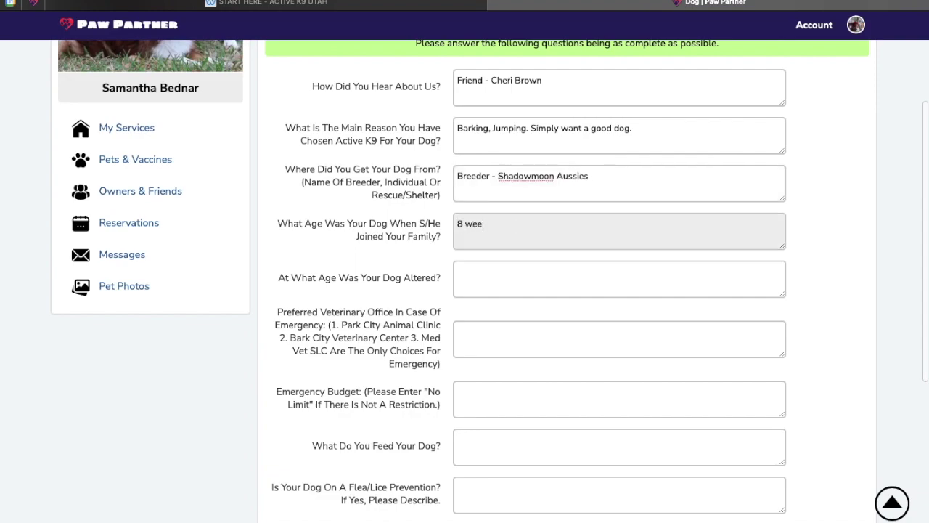
type("k old.")
left_click(532, 278)
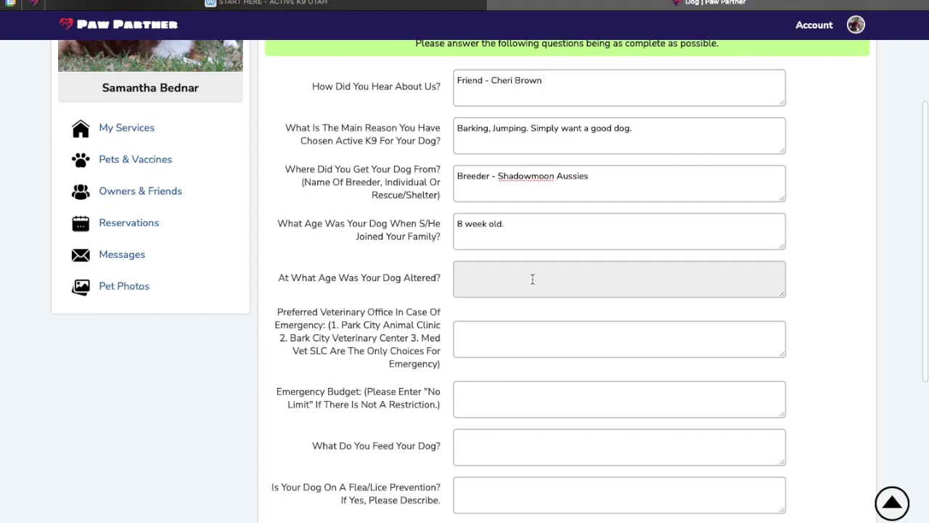
type("6-12 months based on b")
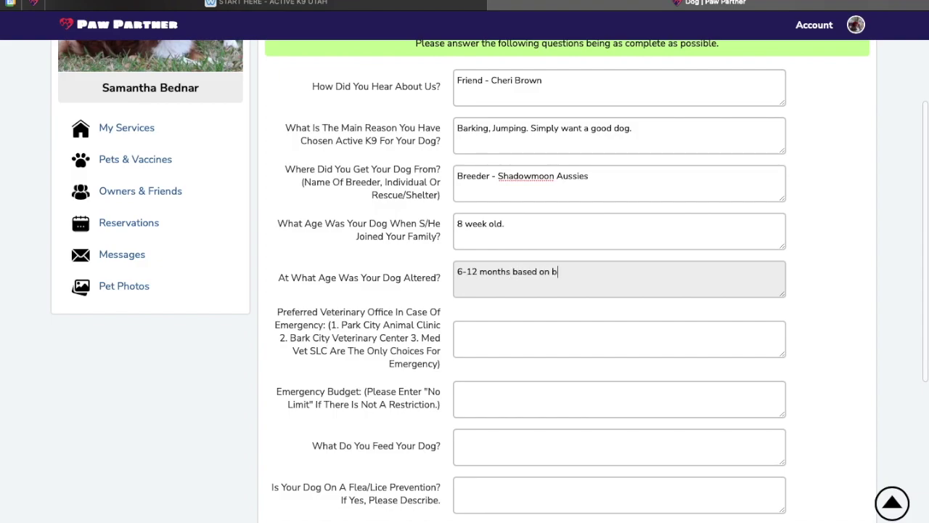
type("ehavior")
Enter Park City Animal Clinic as the preferred emergency veterinary office
left_click(518, 345)
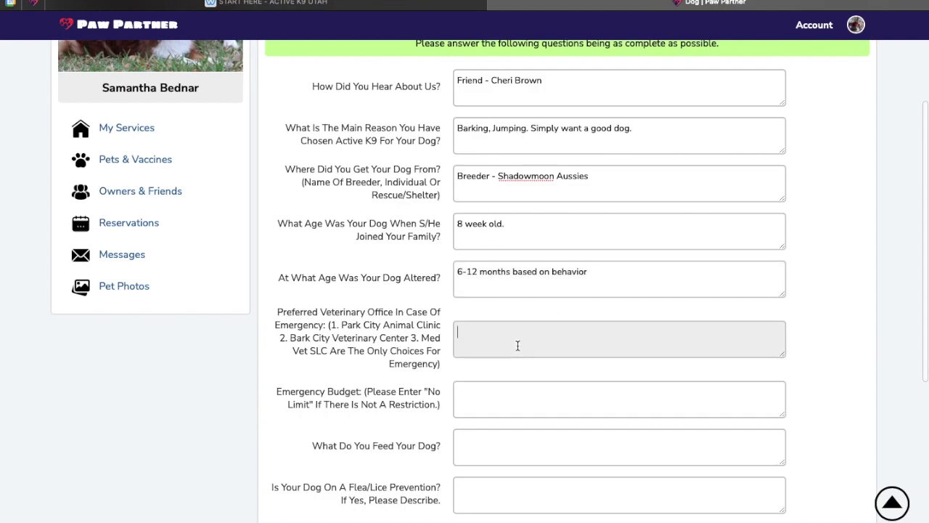
scroll(518, 345, "down", 3)
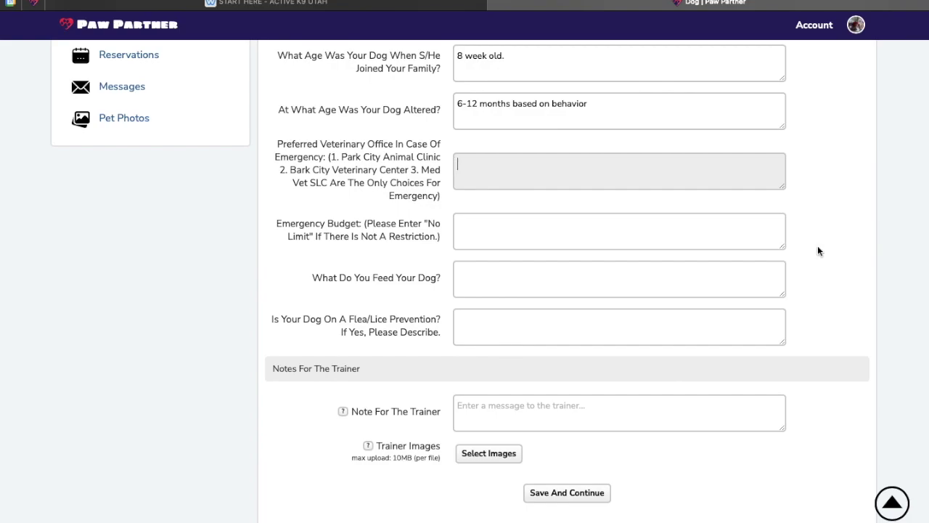
type("Park City Animal Clinic ")
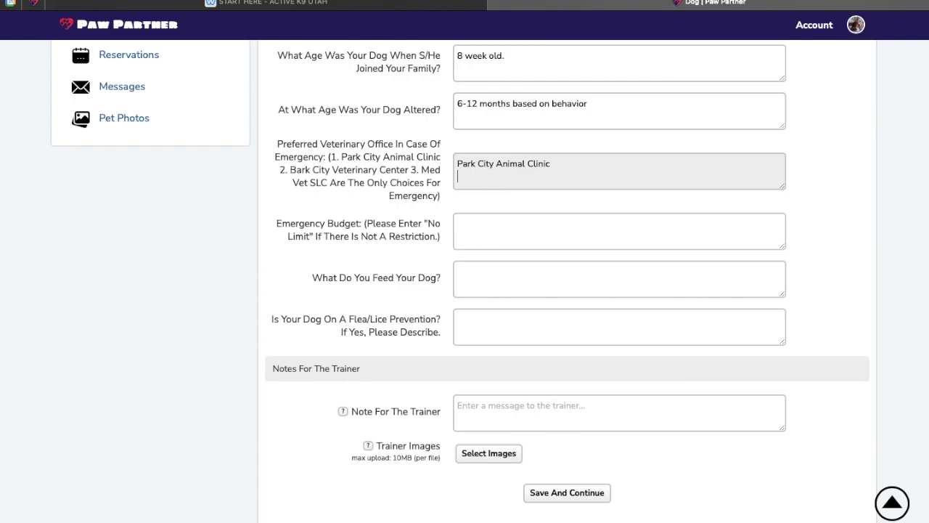
type("Any")
Trim the stray word from the vet answer and set the emergency budget to No Limit
key("BackSpace")
key("BackSpace")
key("BackSpace")
key("BackSpace")
left_click(672, 244)
type("$")
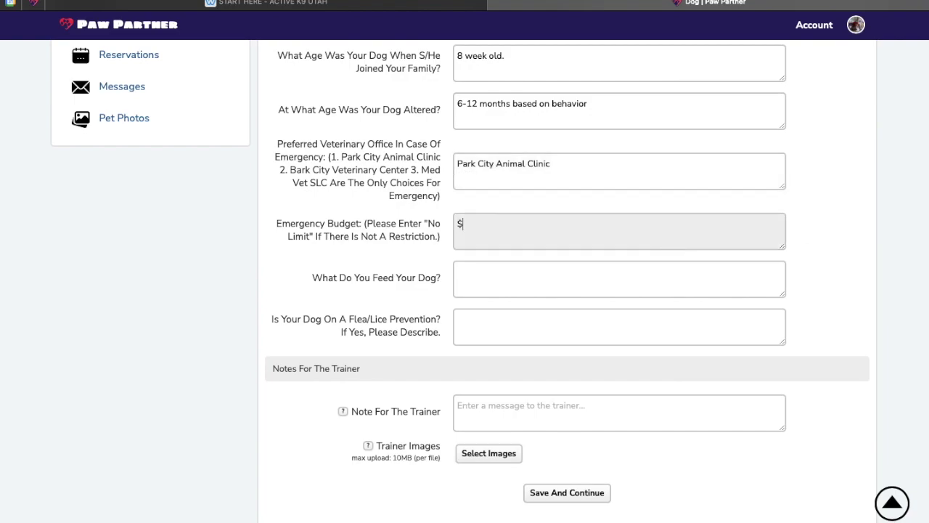
type("1,000")
key("BackSpace")
key("BackSpace")
key("BackSpace")
key("BackSpace")
key("BackSpace")
key("BackSpace")
type("No Limit")
Add a second line 'Have insurance' to the emergency budget answer
left_click(546, 265)
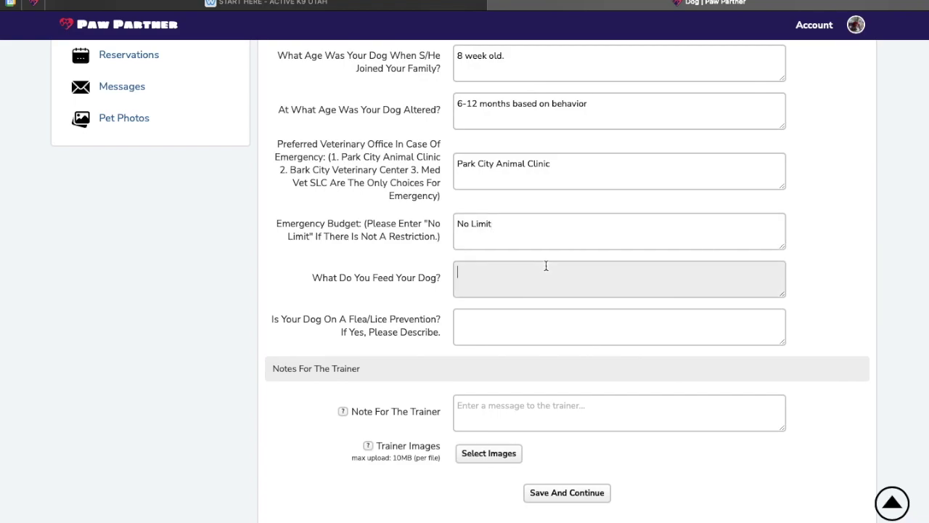
left_click(519, 235)
key("Return")
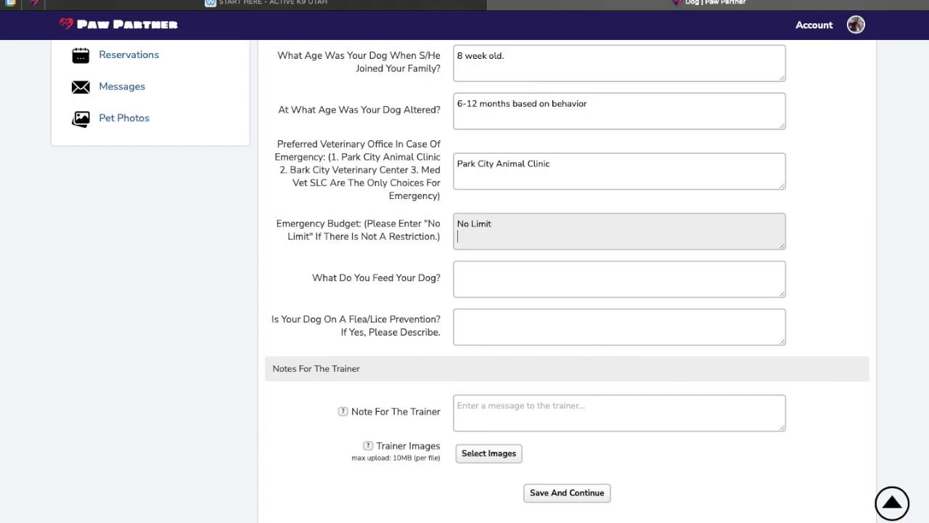
type("No")
key("BackSpace")
key("BackSpace")
type("Non")
key("BackSpace")
key("BackSpace")
key("BackSpace")
type("Have insurance")
Answer the food as Raw - Handmade and flea/lice prevention as Wondercide
left_click(492, 268)
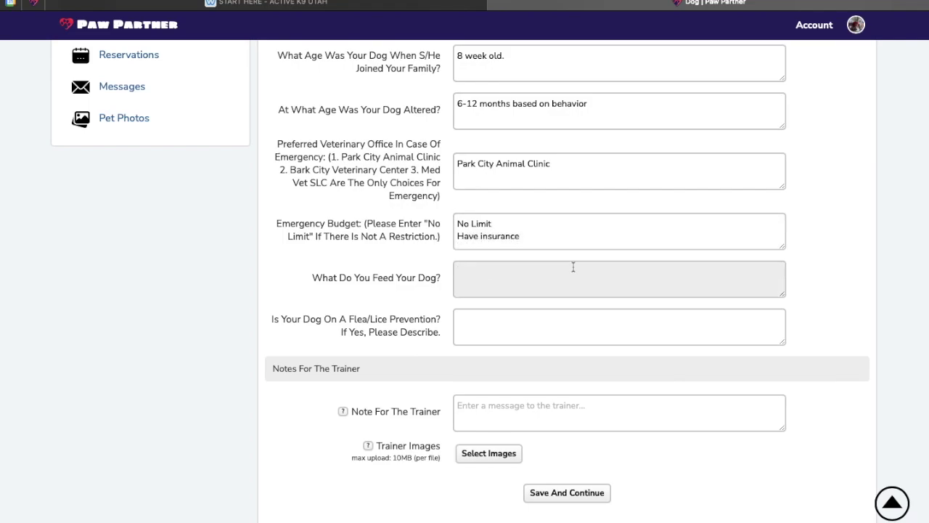
type("Brand Flavor")
key("BackSpace")
key("BackSpace")
key("BackSpace")
key("BackSpace")
key("BackSpace")
key("BackSpace")
key("BackSpace")
key("BackSpace")
key("BackSpace")
key("BackSpace")
key("BackSpace")
type("Raw - Handmade")
left_click(540, 316)
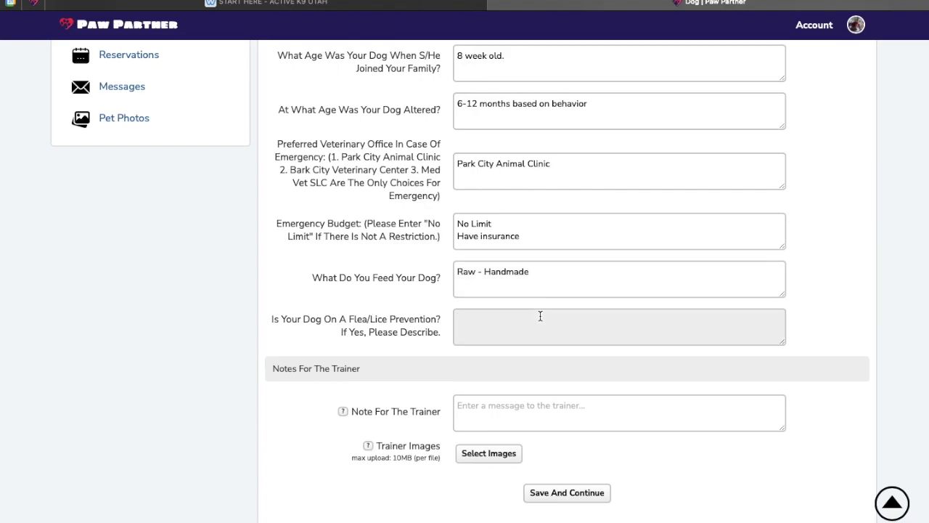
type("Wondercide")
scroll(614, 318, "down", 2)
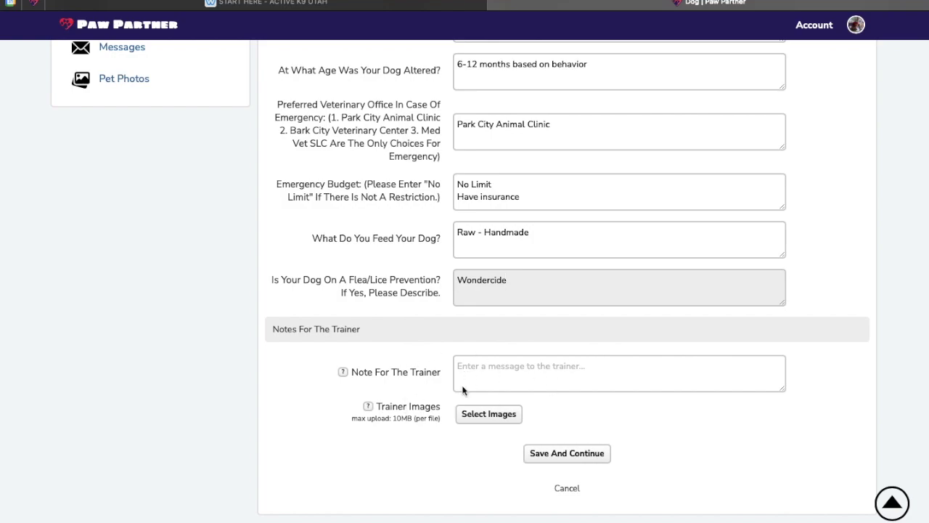
Save the answers and submit the reservation with its $40.00 consultation estimate
left_click(578, 456)
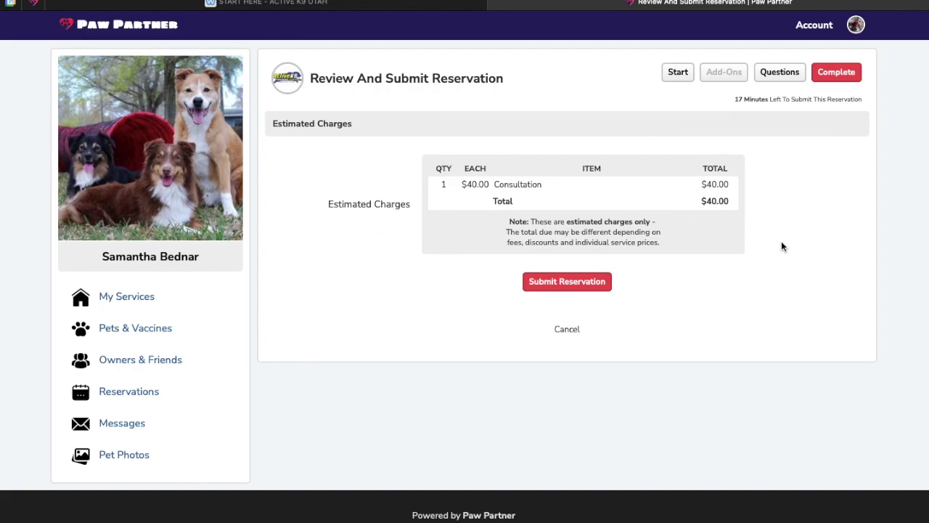
left_click(564, 286)
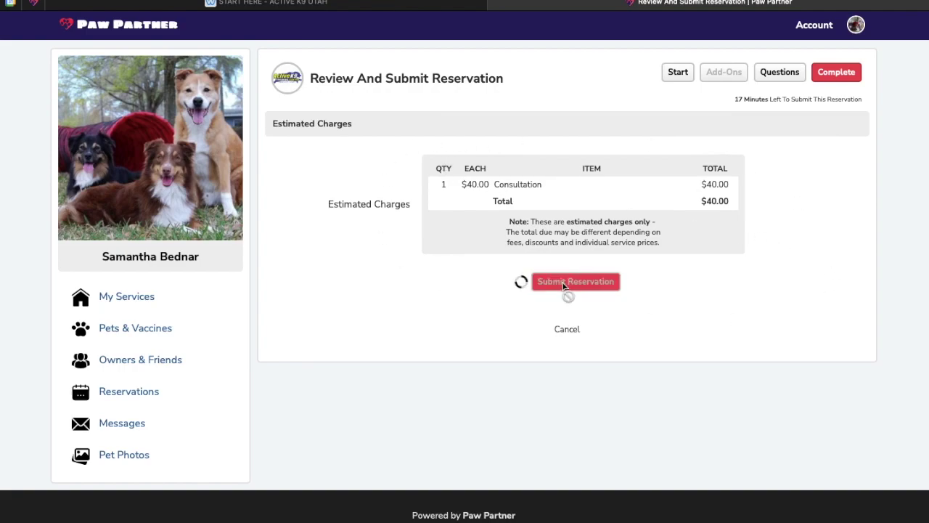